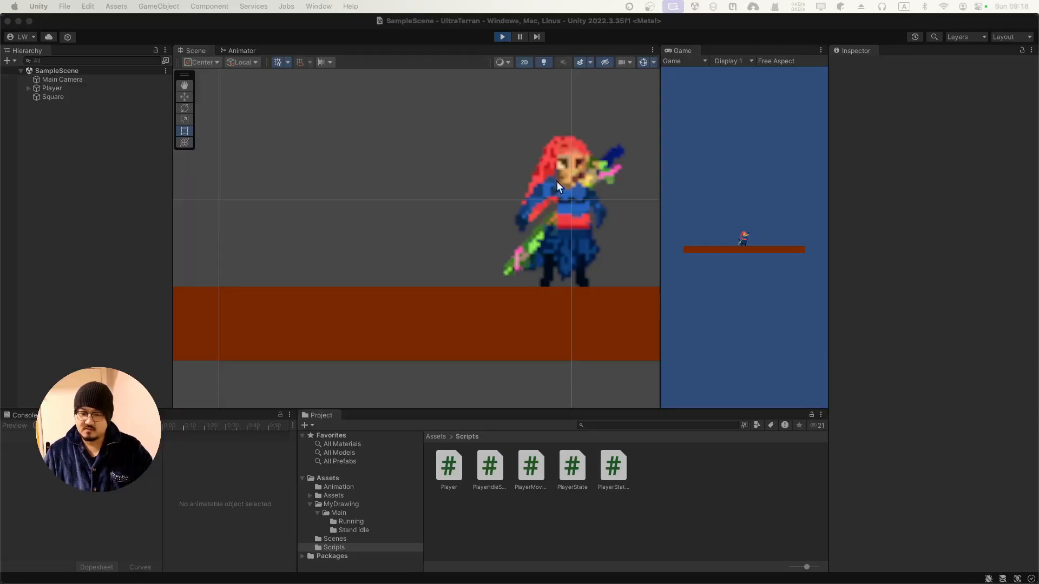
Stop the running game and switch to the Photoshop window with the pixel-art character.
{"action": "left_click", "coordinate": [499, 195]}
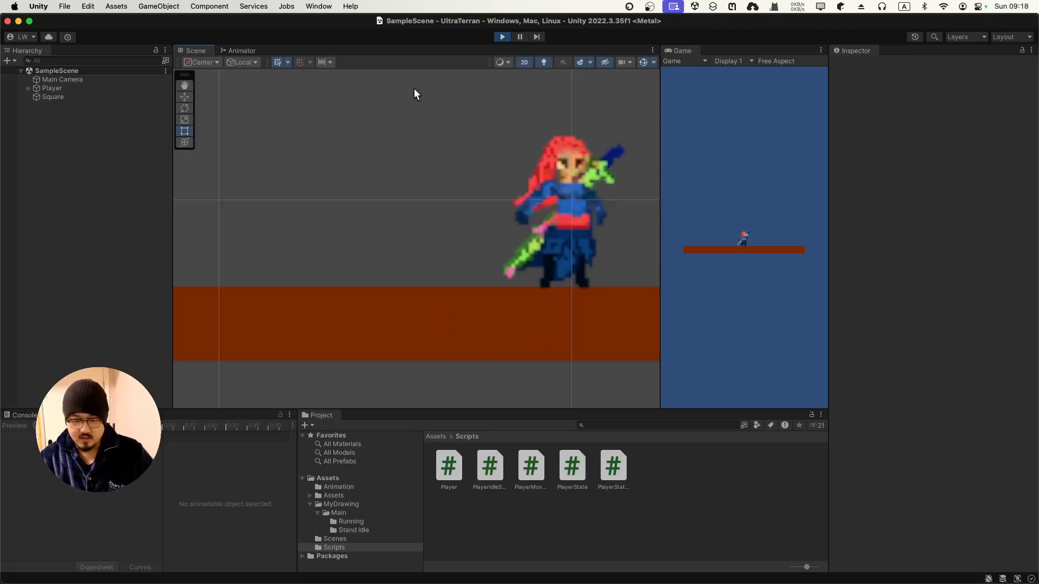
{"action": "left_click", "coordinate": [500, 37]}
{"action": "key", "text": "ctrl+Right"}
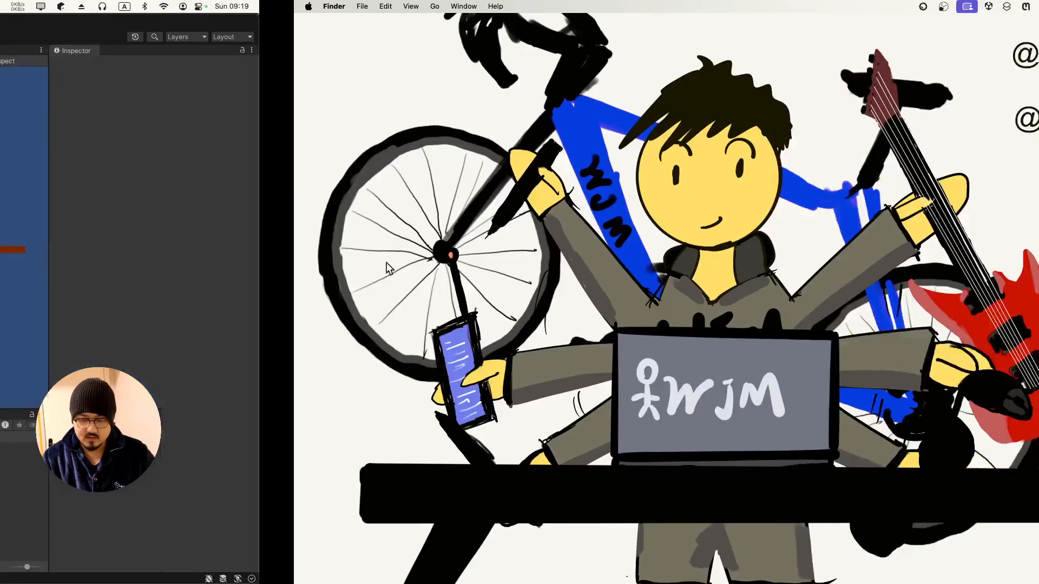
{"action": "key", "text": "ctrl+Up"}
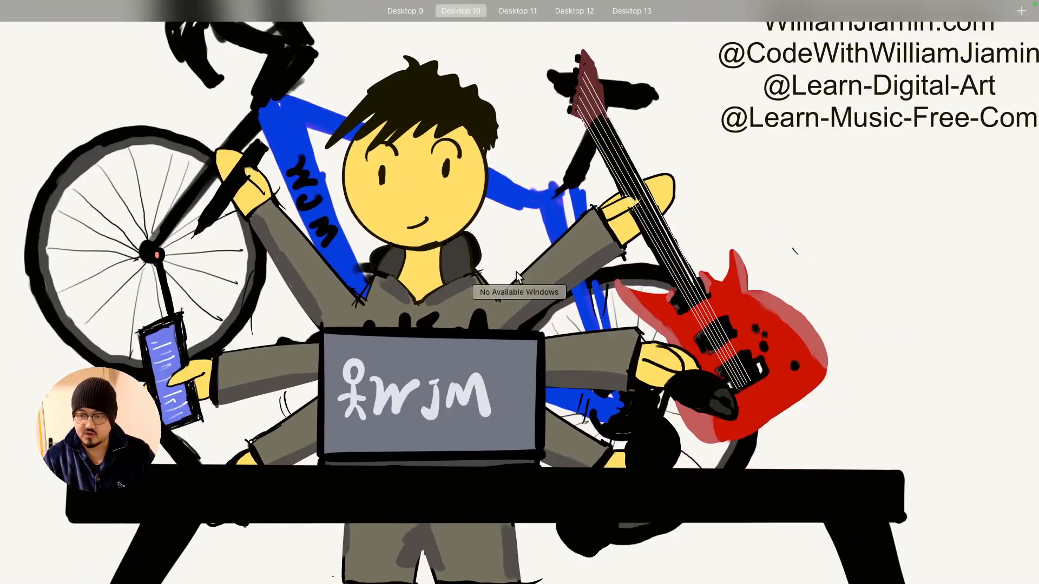
{"action": "key", "text": "ctrl+Left"}
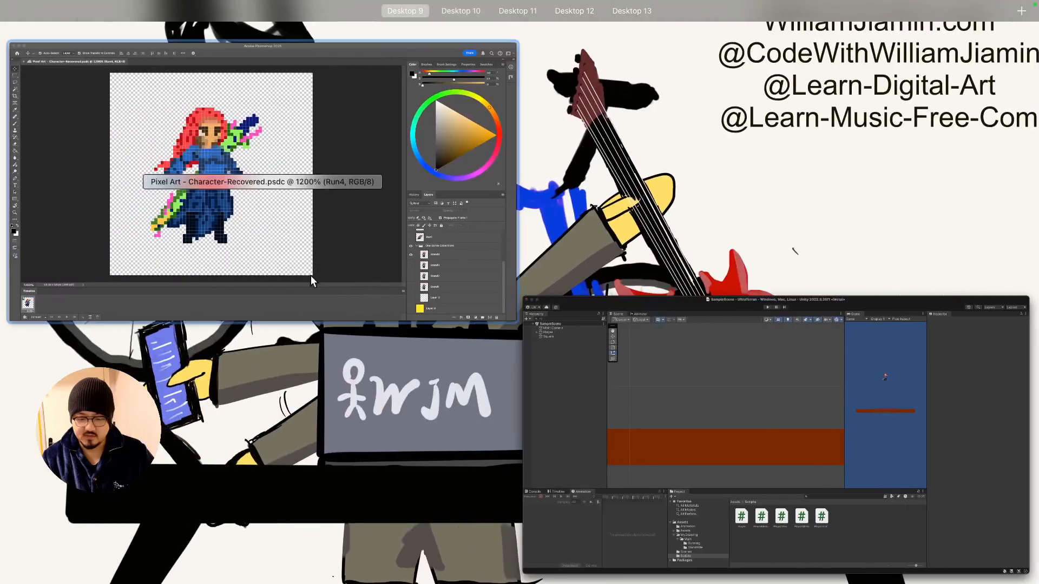
{"action": "left_click", "coordinate": [435, 278]}
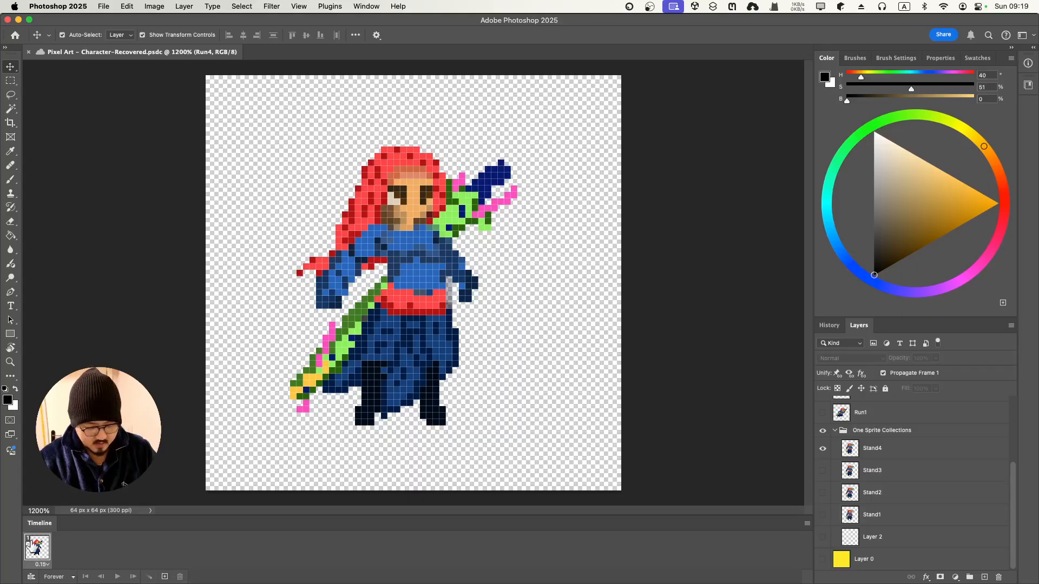
Hide the Stand4 layer, show Stand1 in the first animation frame, and duplicate that frame in the timeline.
{"action": "key", "text": "Delete"}
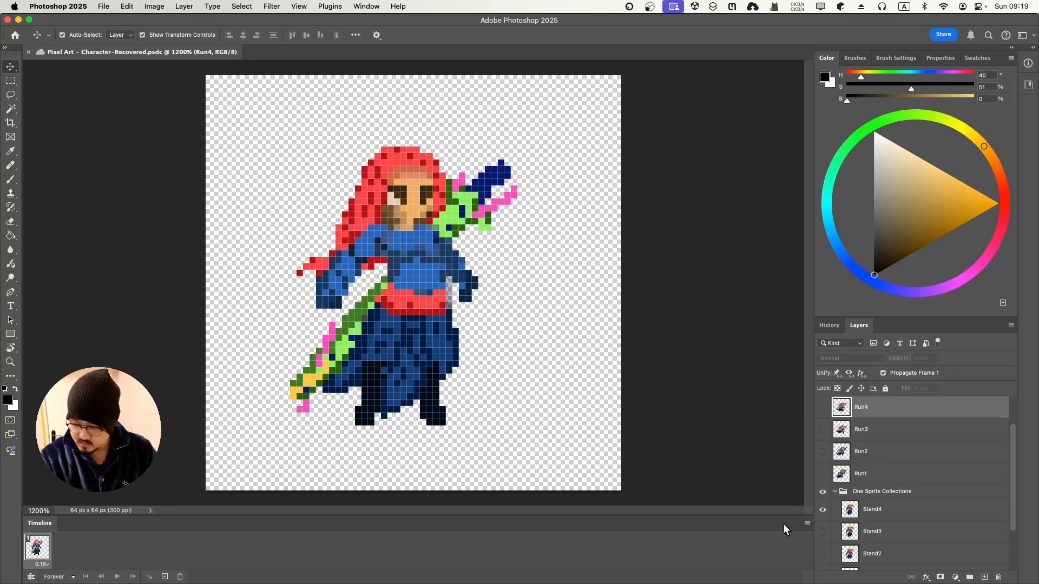
{"action": "left_click", "coordinate": [857, 511]}
{"action": "scroll", "coordinate": [859, 518], "scroll_direction": "down", "scroll_amount": 3}
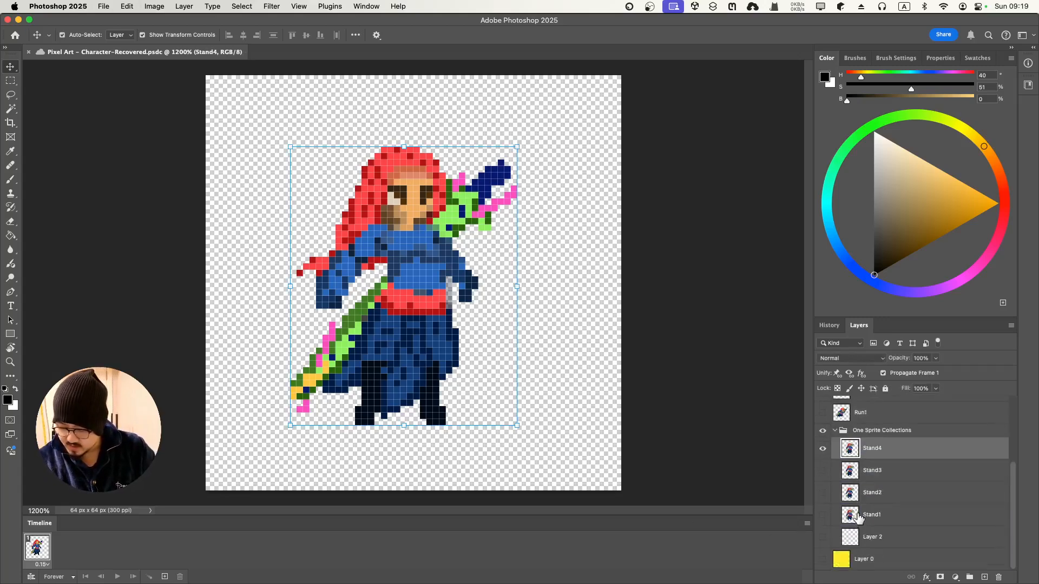
{"action": "left_click", "coordinate": [823, 449]}
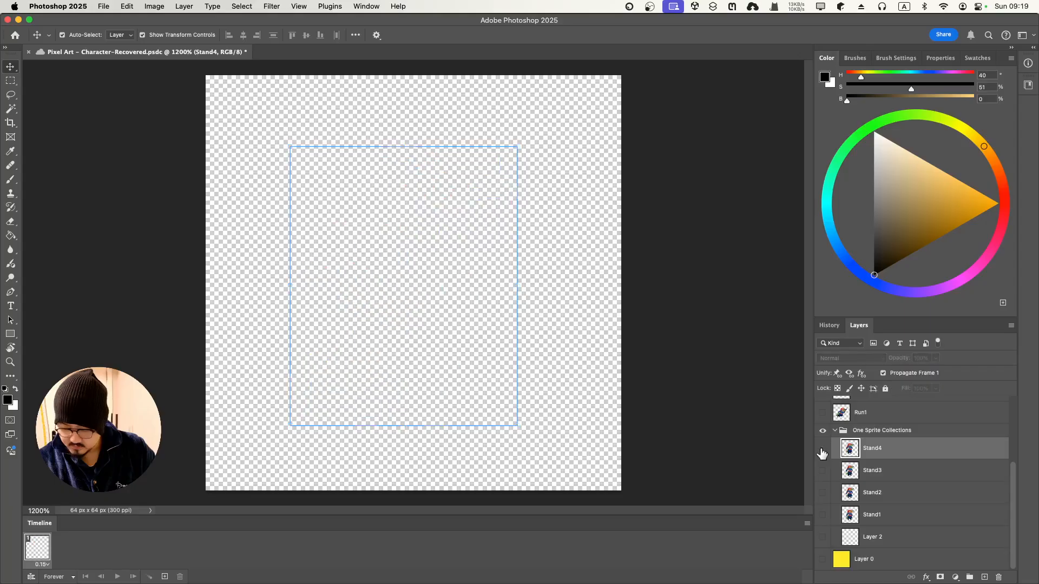
{"action": "left_click", "coordinate": [825, 516]}
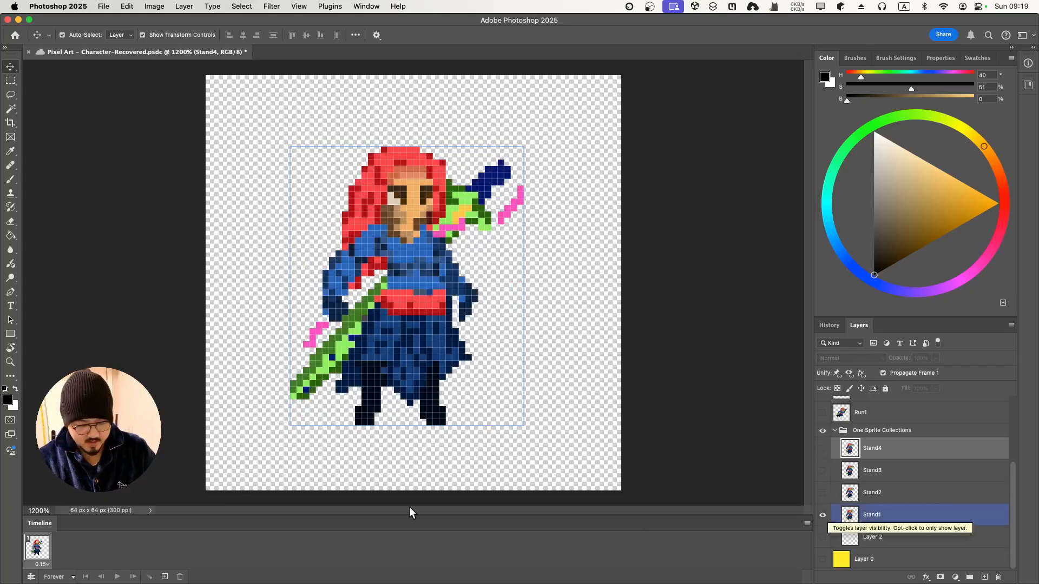
{"action": "left_click", "coordinate": [165, 576]}
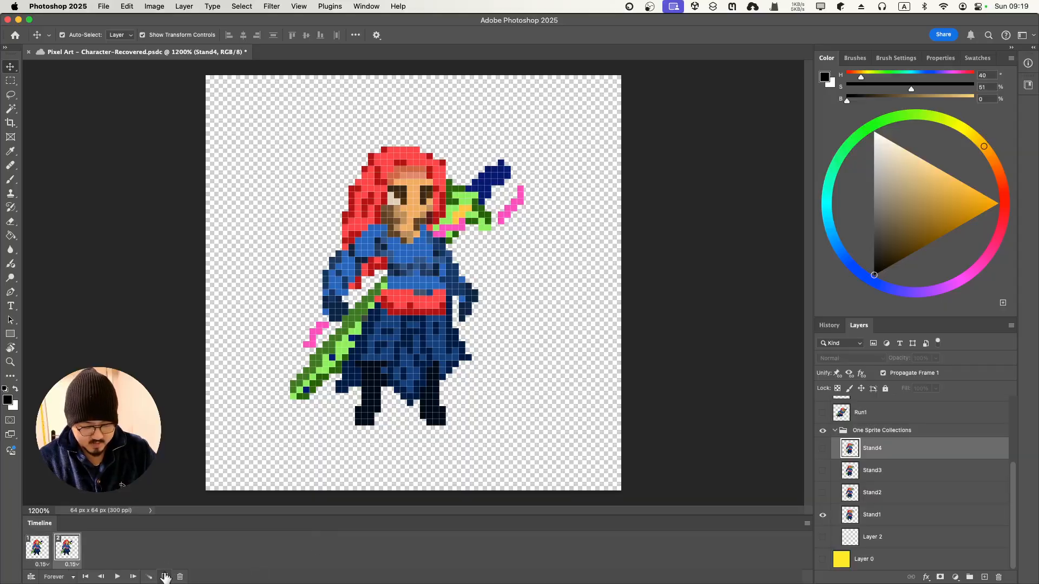
Replace Stand1 with Stand2 as the visible layer in the second animation frame.
{"action": "left_click", "coordinate": [823, 515]}
{"action": "left_click", "coordinate": [823, 515]}
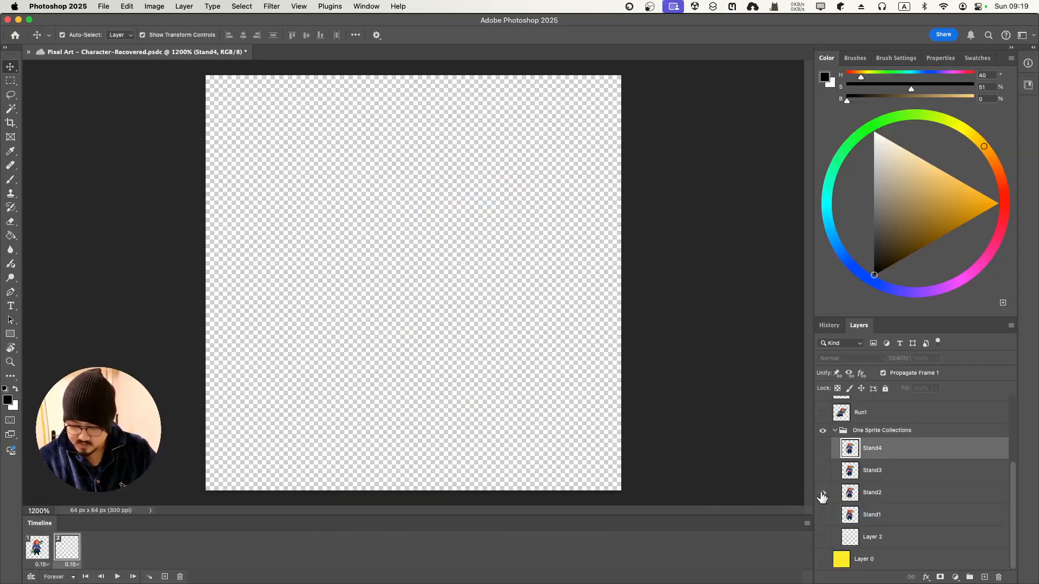
{"action": "left_click", "coordinate": [822, 493]}
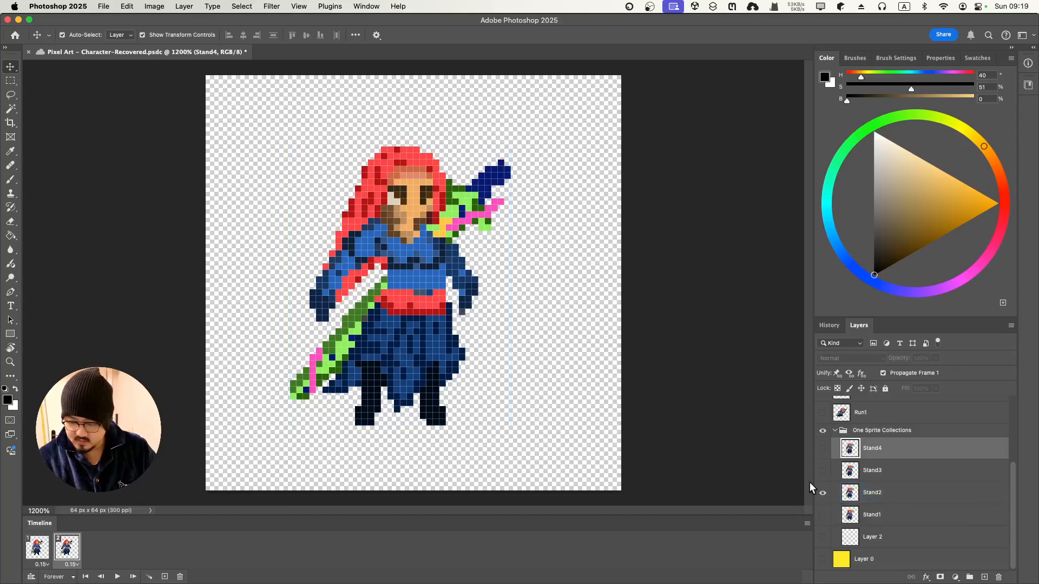
Compare the four Stand poses in the second frame by toggling their visibility, finishing with Stand4 and Stand1 shown.
{"action": "left_click", "coordinate": [823, 472]}
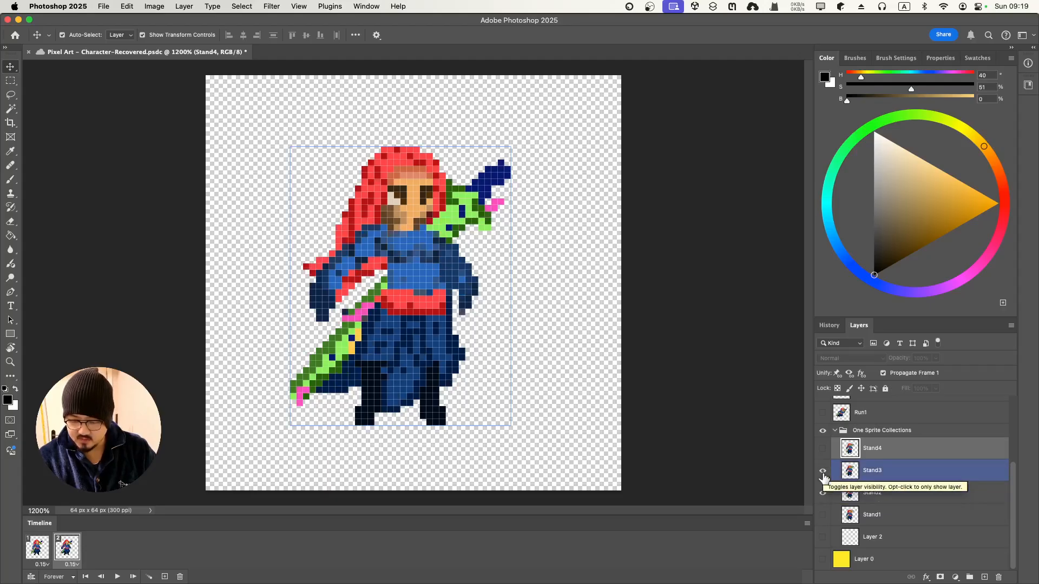
{"action": "left_click", "coordinate": [823, 493], "text": "alt"}
{"action": "left_click", "coordinate": [824, 515]}
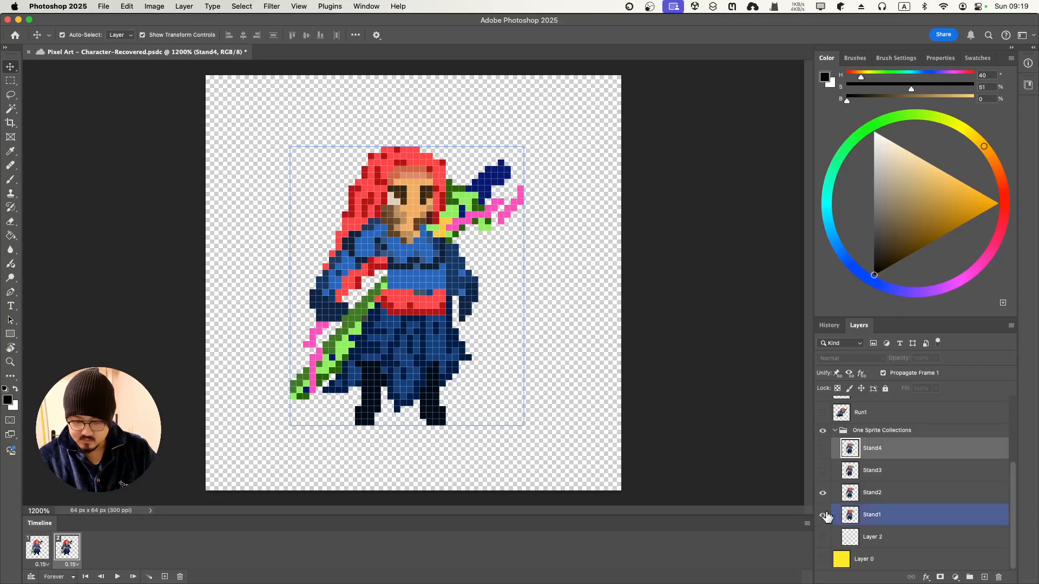
{"action": "left_click", "coordinate": [824, 515]}
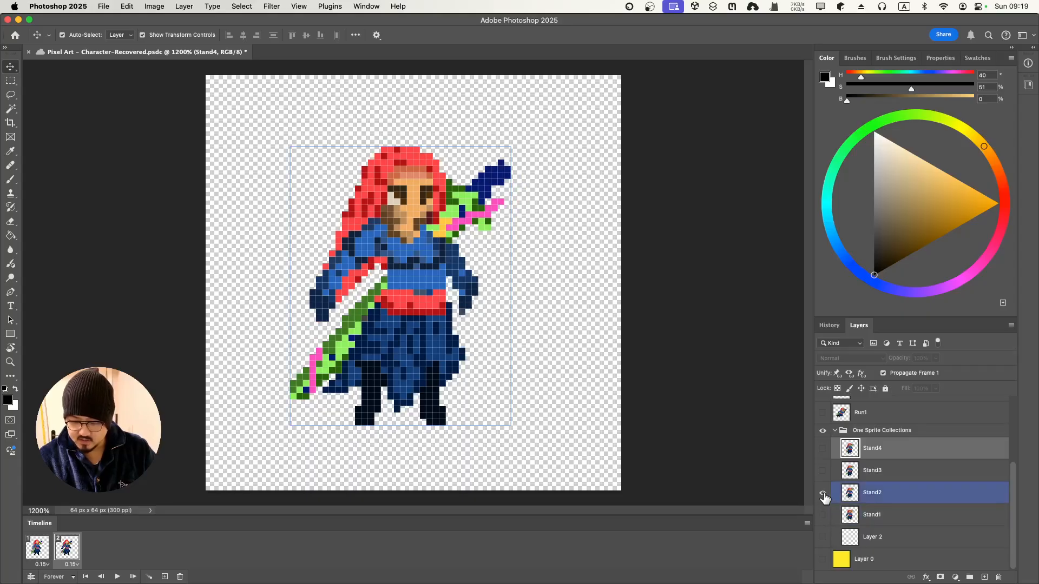
{"action": "left_click", "coordinate": [823, 493]}
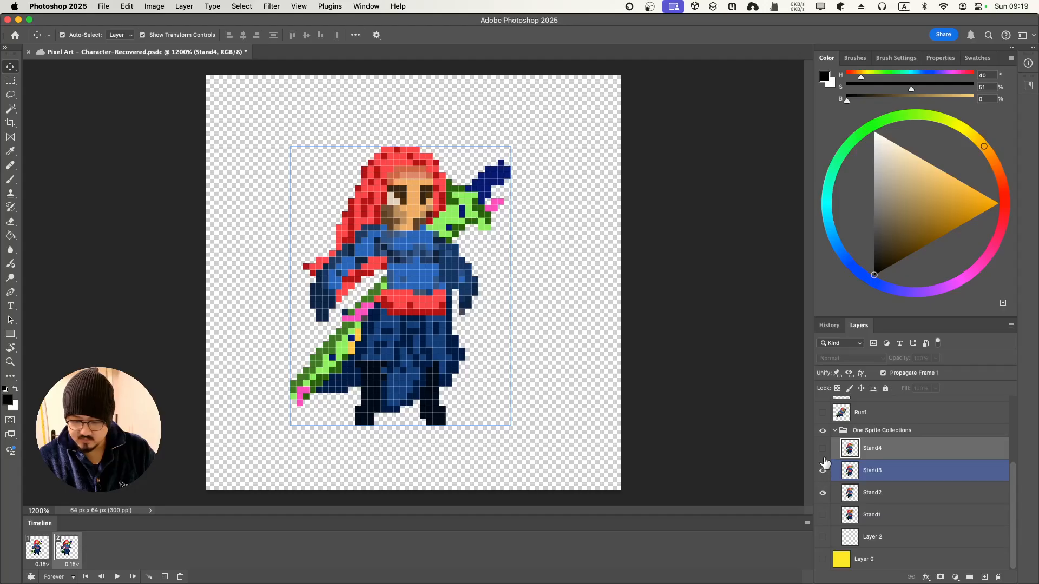
{"action": "left_click", "coordinate": [823, 470]}
{"action": "left_click", "coordinate": [823, 450]}
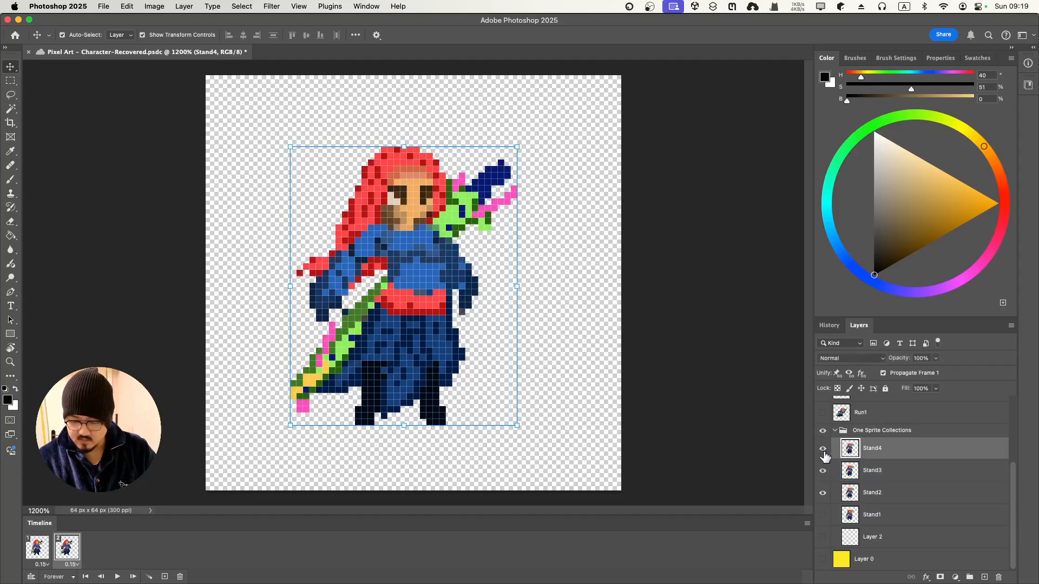
{"action": "left_click", "coordinate": [823, 470]}
{"action": "left_click", "coordinate": [823, 492]}
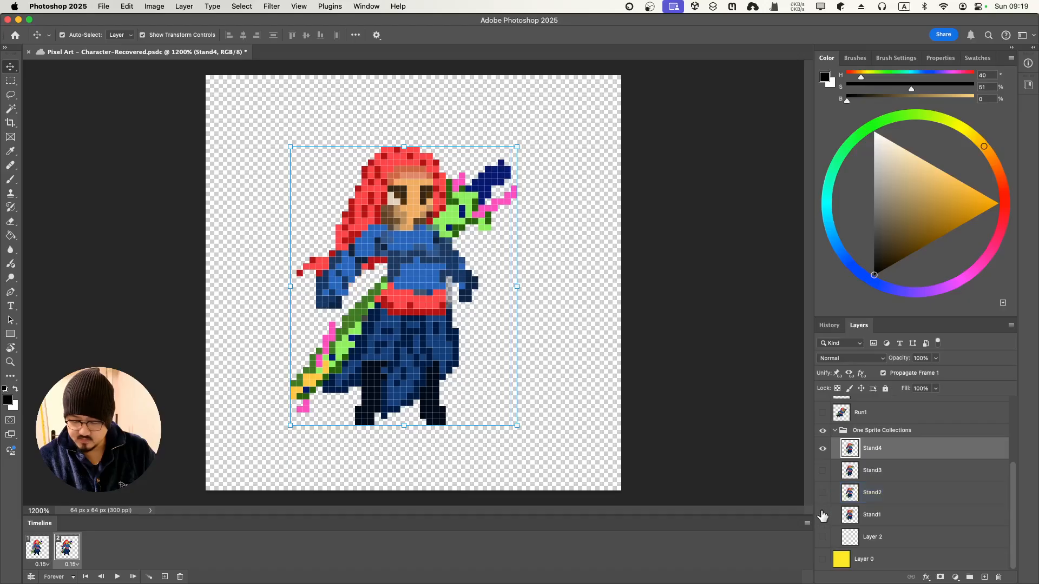
{"action": "left_click", "coordinate": [823, 515]}
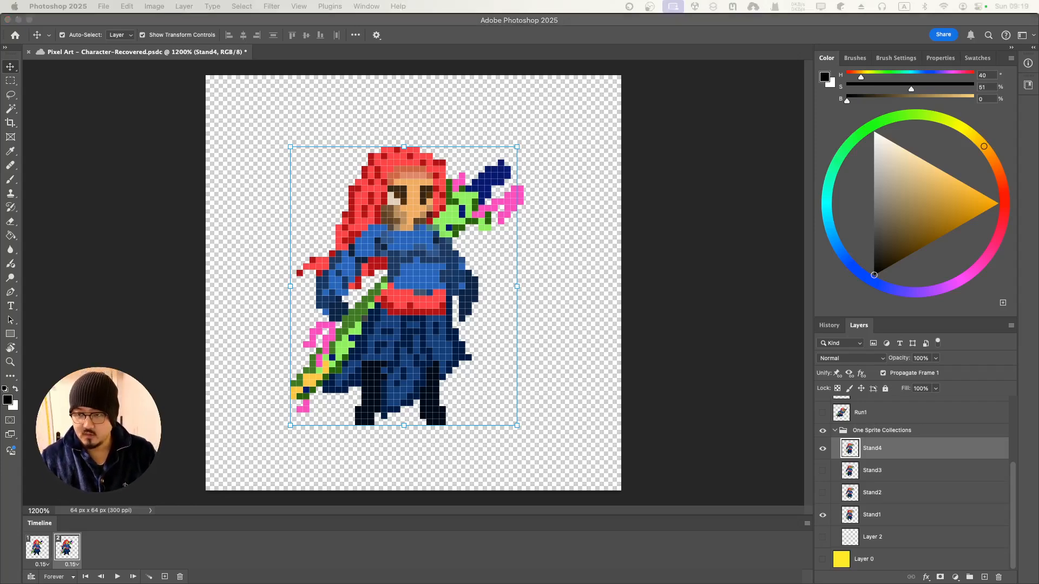
Compare the first and second animation frames in the timeline.
{"action": "left_click", "coordinate": [43, 554]}
{"action": "left_click", "coordinate": [44, 555]}
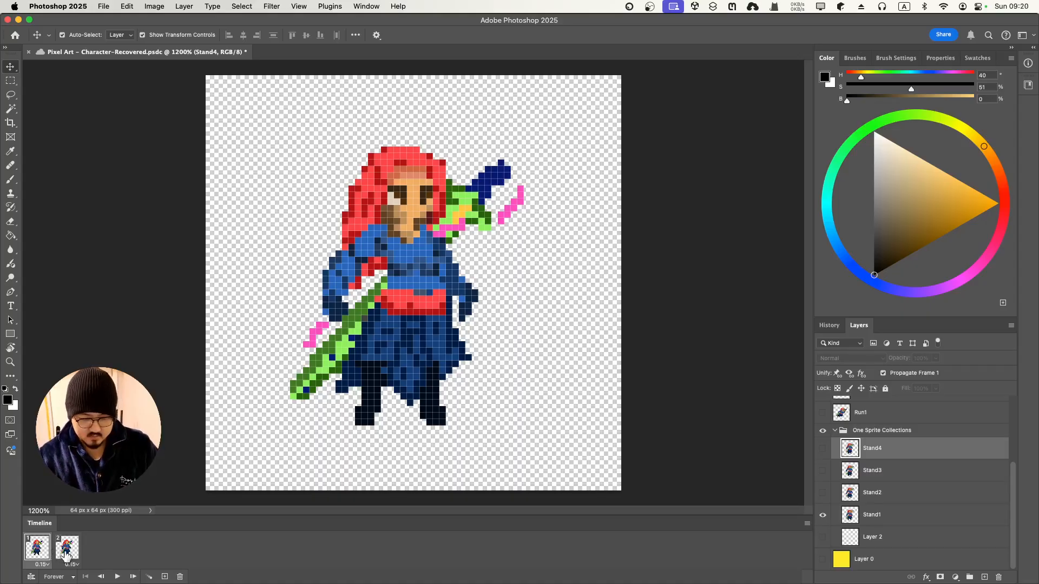
{"action": "left_click", "coordinate": [72, 555]}
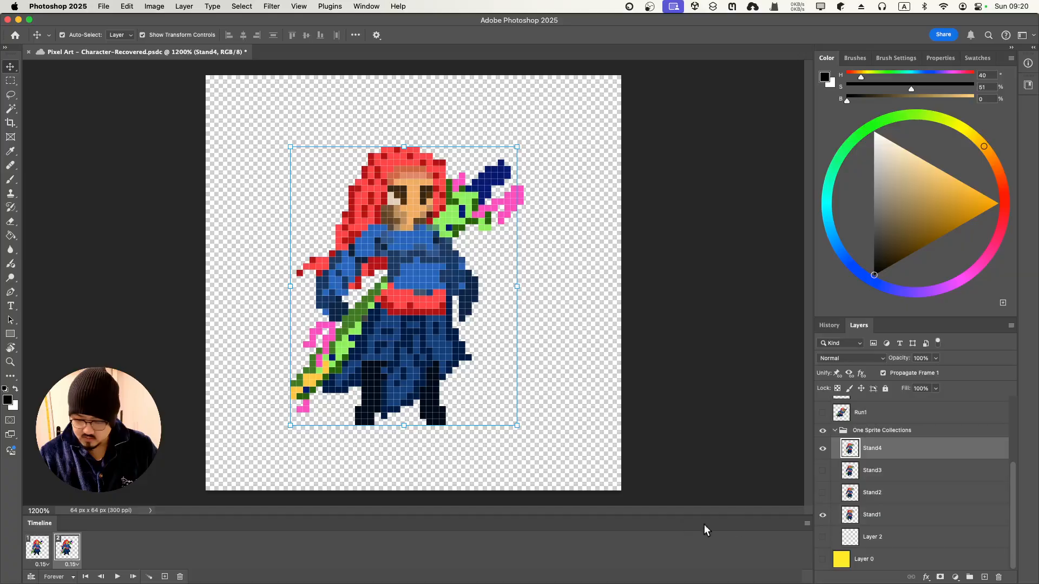
Select the Stand2 layer and show it together with Stand4 in the second frame.
{"action": "left_click", "coordinate": [863, 494]}
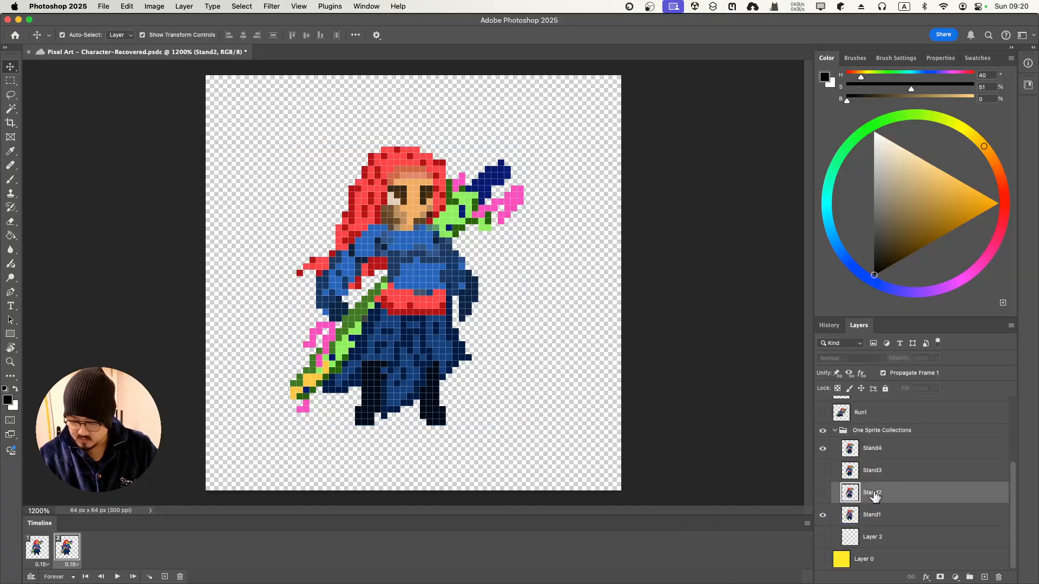
{"action": "left_click", "coordinate": [822, 493]}
{"action": "left_click", "coordinate": [822, 515]}
{"action": "left_click", "coordinate": [823, 515]}
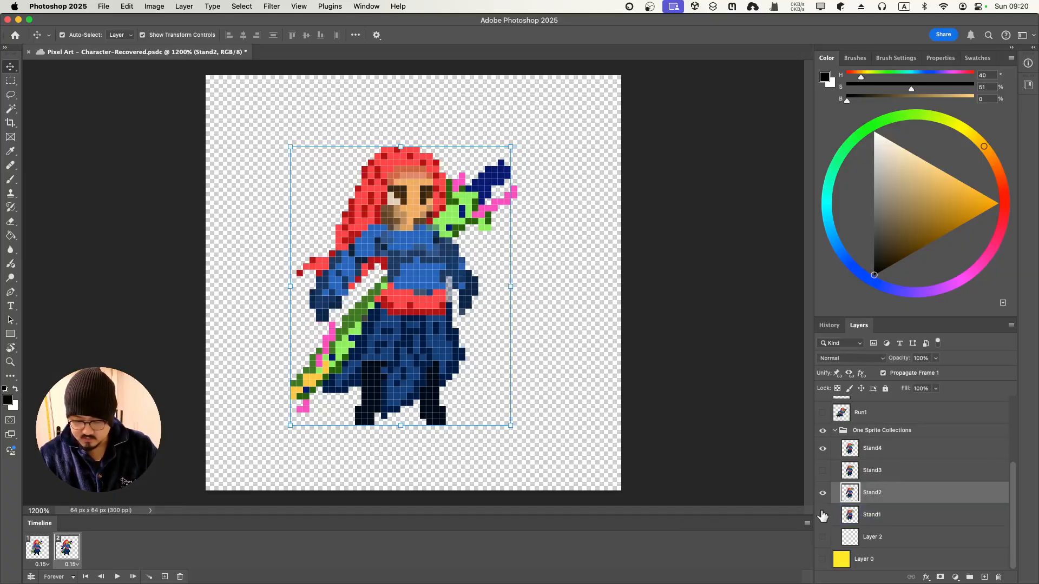
Toggle Stand2 repeatedly to compare its pose with the other Stand layers, and hide Stand1 in the second frame.
{"action": "left_click", "coordinate": [823, 494]}
{"action": "left_click", "coordinate": [823, 494]}
{"action": "left_click", "coordinate": [823, 494]}
{"action": "left_click", "coordinate": [823, 494]}
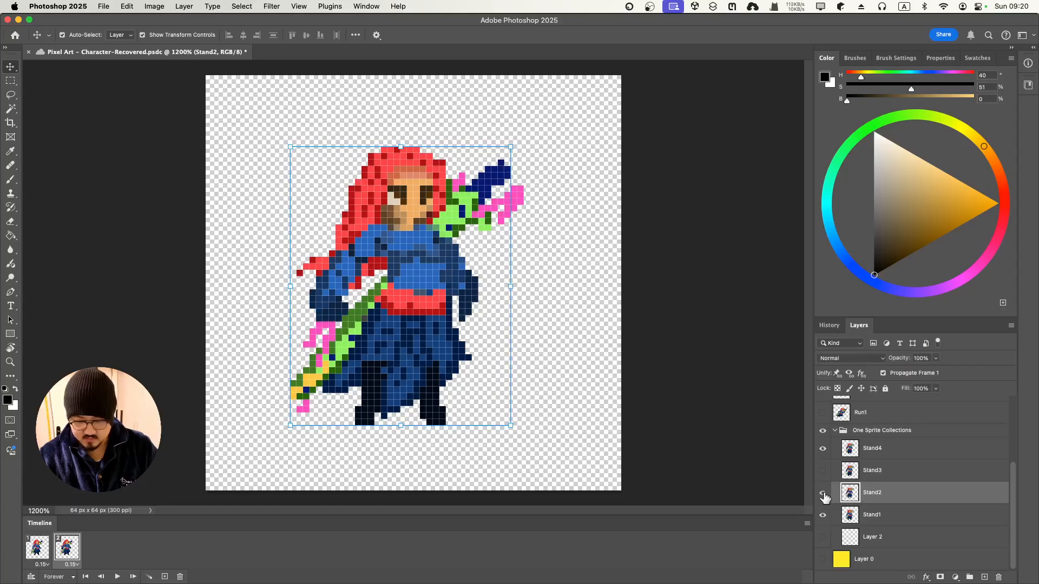
{"action": "left_click", "coordinate": [823, 494]}
{"action": "left_click", "coordinate": [823, 494]}
{"action": "left_click", "coordinate": [823, 494]}
{"action": "left_click", "coordinate": [824, 494]}
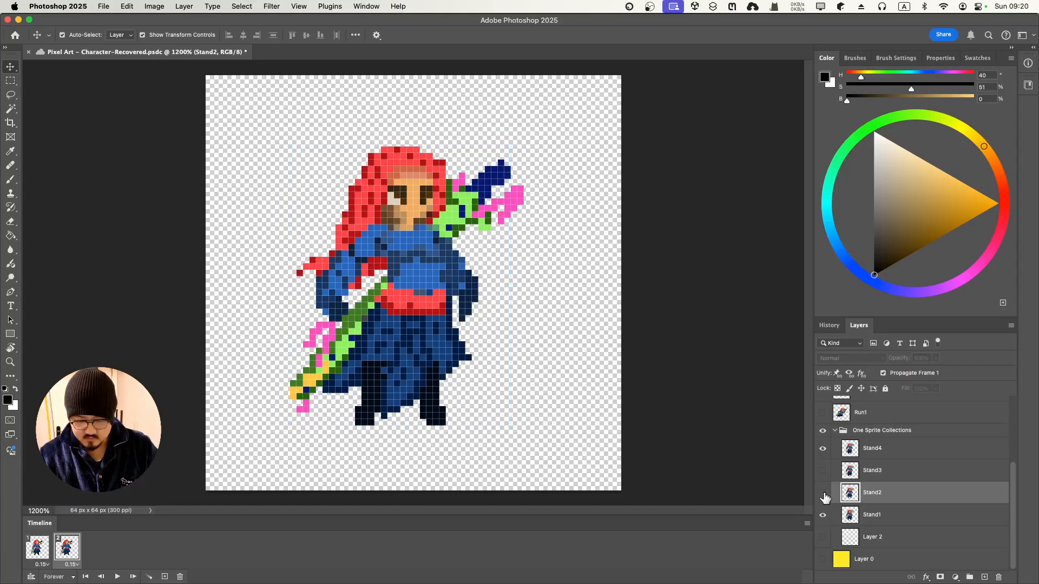
{"action": "left_click", "coordinate": [823, 494]}
{"action": "left_click", "coordinate": [823, 494]}
{"action": "left_click", "coordinate": [823, 494]}
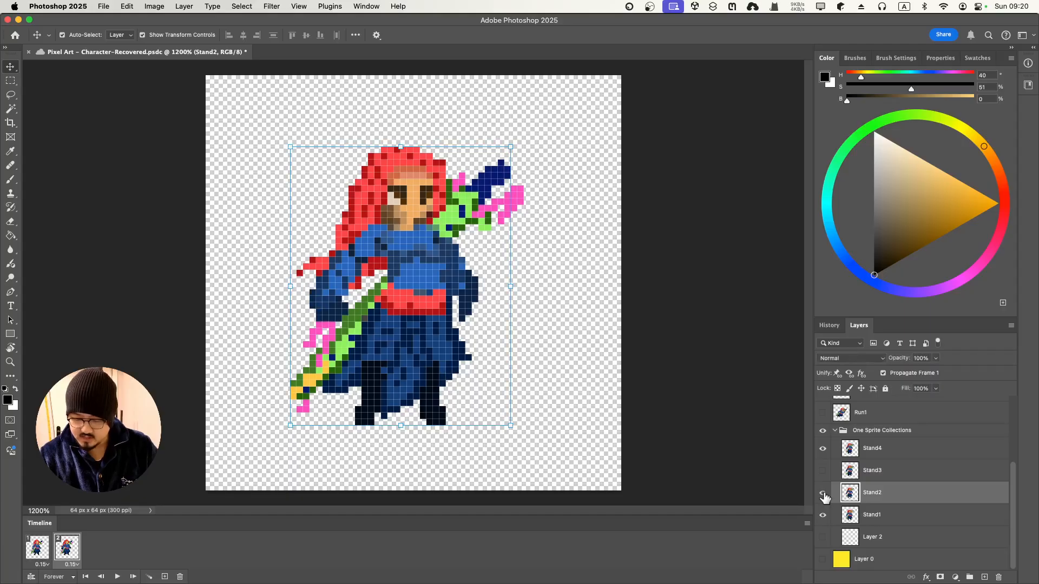
{"action": "left_click", "coordinate": [823, 514]}
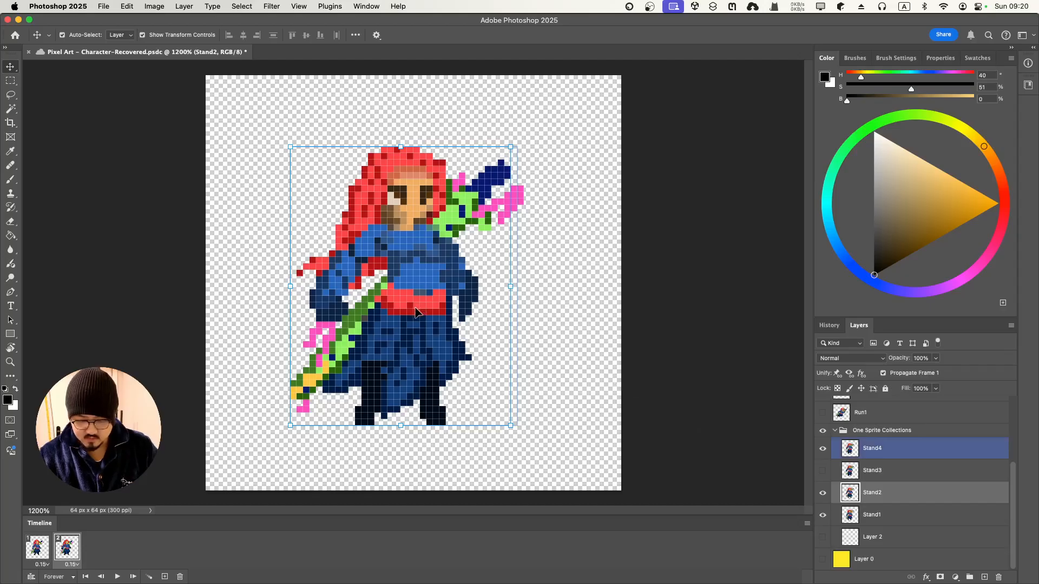
{"action": "left_click", "coordinate": [822, 515]}
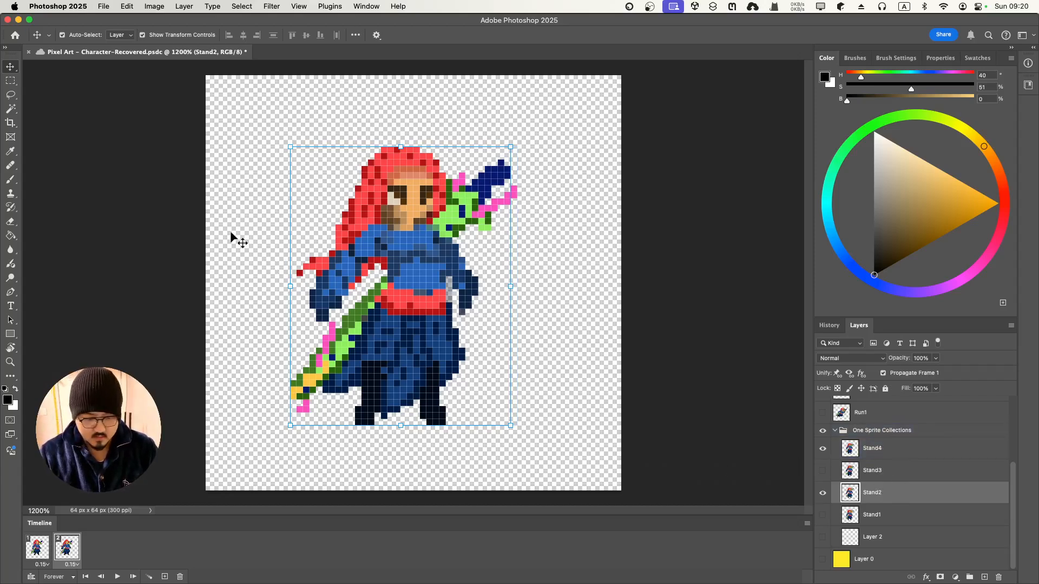
Duplicate the One Sprite Collections layer group with its default name.
{"action": "left_click_drag", "start_coordinate": [869, 420], "coordinate": [872, 432]}
{"action": "right_click", "coordinate": [872, 432]}
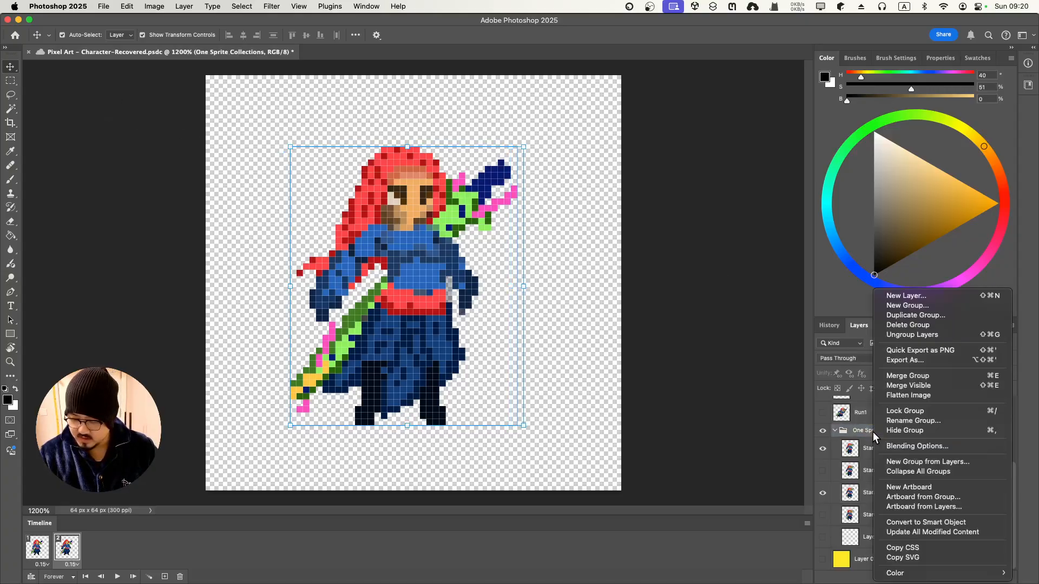
{"action": "left_click", "coordinate": [915, 315]}
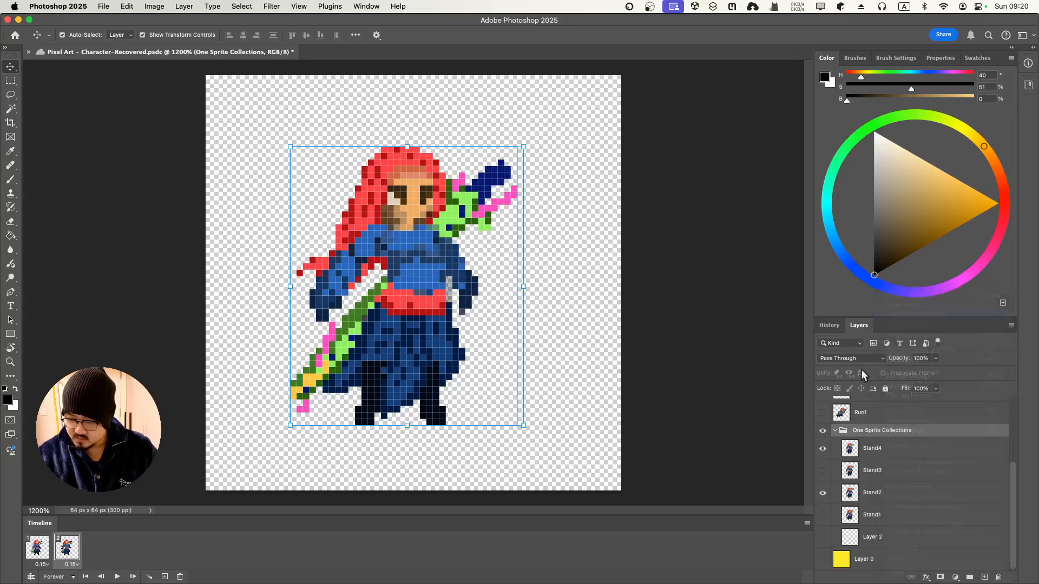
{"action": "left_click", "coordinate": [780, 281]}
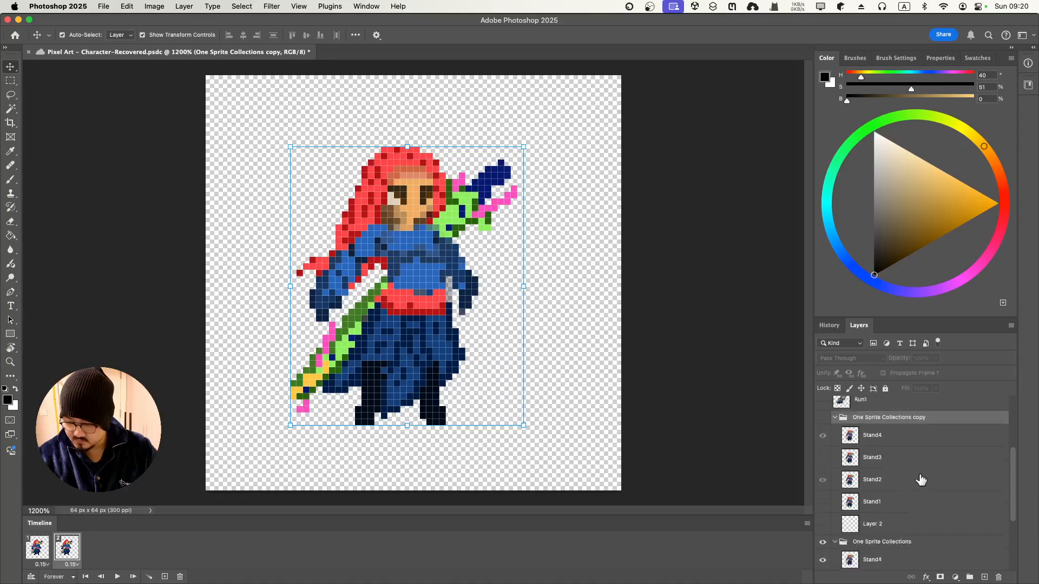
On Stand2 in the One Sprite Collections group, lasso the character above the feet and move it down 1 pixel.
{"action": "scroll", "coordinate": [920, 480], "scroll_direction": "down", "scroll_amount": 5}
{"action": "left_click", "coordinate": [898, 493]}
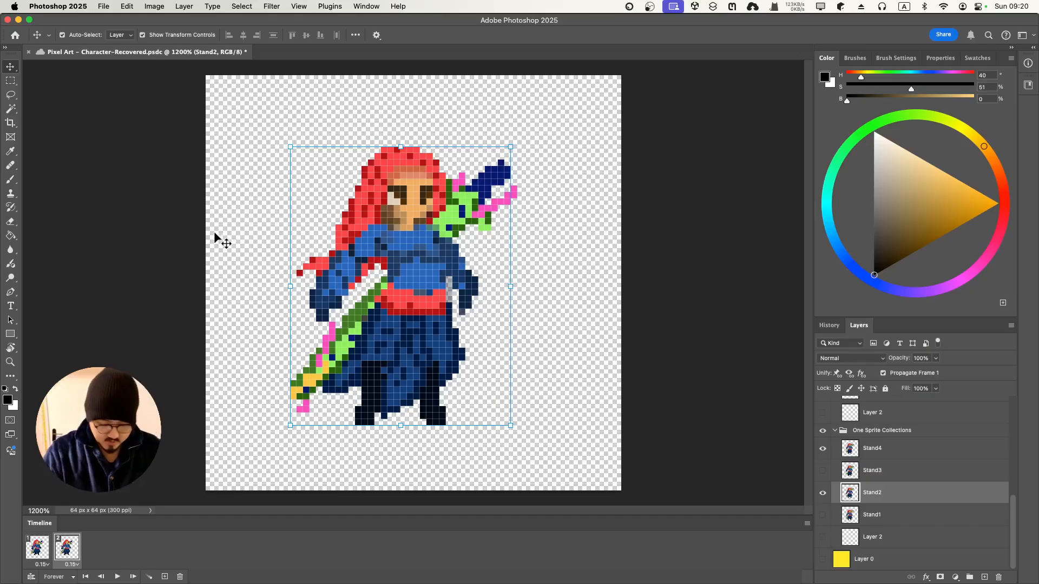
{"action": "key", "text": "l"}
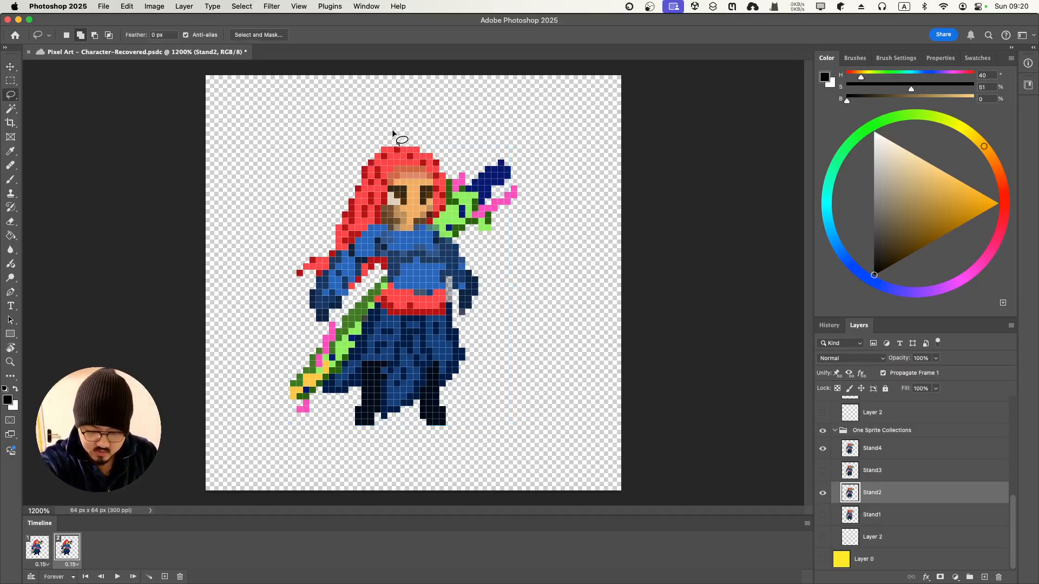
{"action": "mouse_move", "coordinate": [385, 123]}
{"action": "left_mouse_down"}
{"action": "mouse_move", "coordinate": [337, 160]}
{"action": "mouse_move", "coordinate": [270, 377]}
{"action": "mouse_move", "coordinate": [276, 413]}
{"action": "mouse_move", "coordinate": [292, 417]}
{"action": "mouse_move", "coordinate": [362, 379]}
{"action": "mouse_move", "coordinate": [384, 427]}
{"action": "mouse_move", "coordinate": [408, 402]}
{"action": "mouse_move", "coordinate": [457, 389]}
{"action": "mouse_move", "coordinate": [521, 233]}
{"action": "mouse_move", "coordinate": [532, 157]}
{"action": "mouse_move", "coordinate": [492, 130]}
{"action": "mouse_move", "coordinate": [379, 118]}
{"action": "left_mouse_up"}
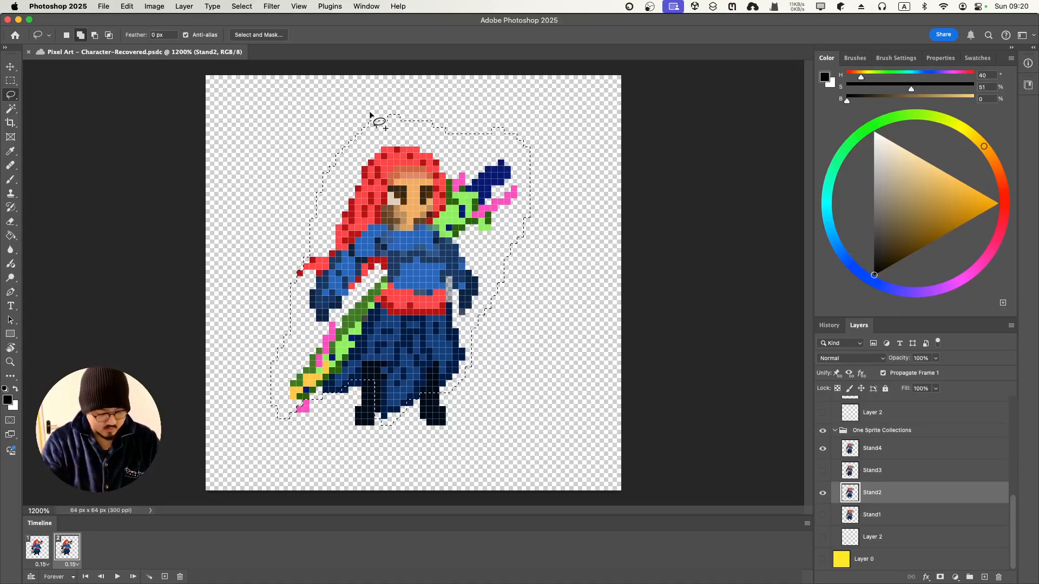
{"action": "key", "text": "super+t"}
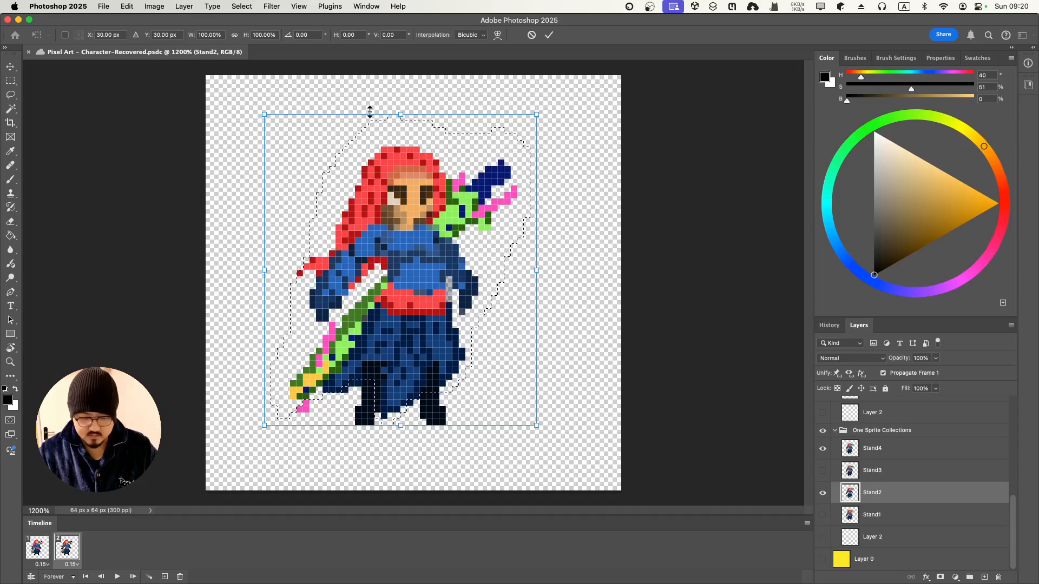
{"action": "key", "text": "Down"}
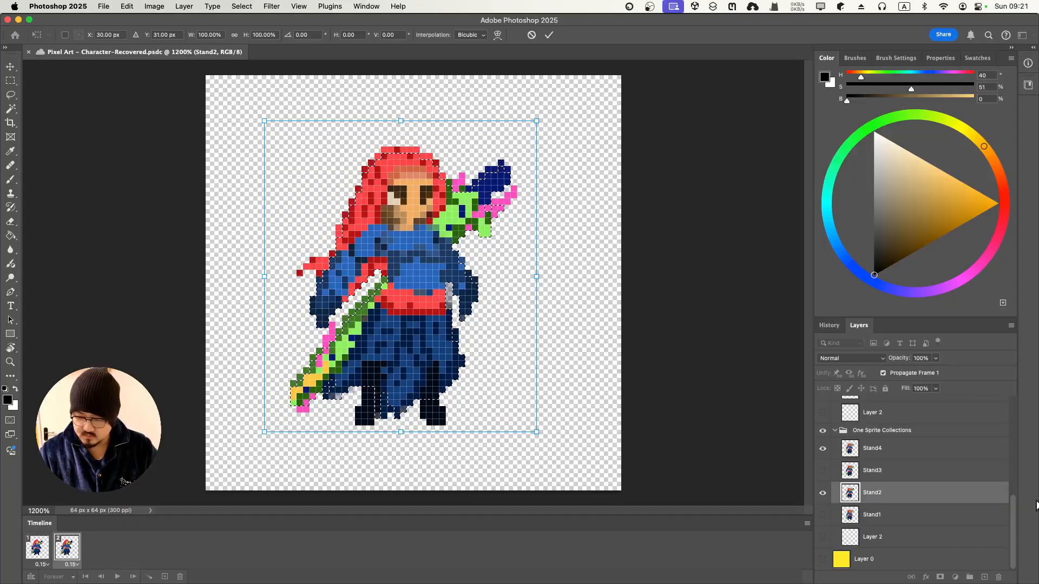
{"action": "key", "text": "Return"}
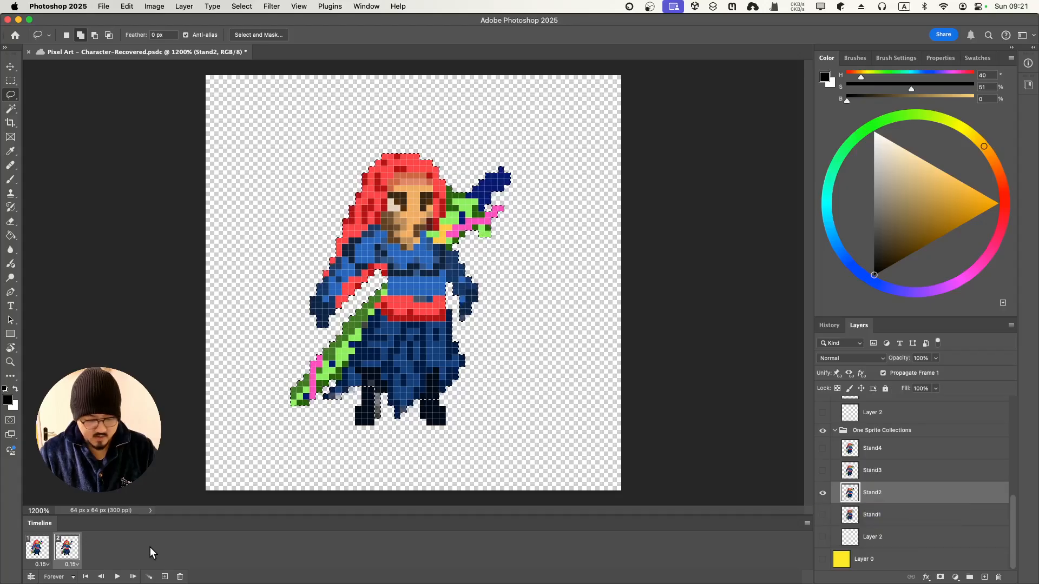
Add a third animation frame showing only Stand3 and a fourth frame showing only Stand4.
{"action": "left_click", "coordinate": [166, 577]}
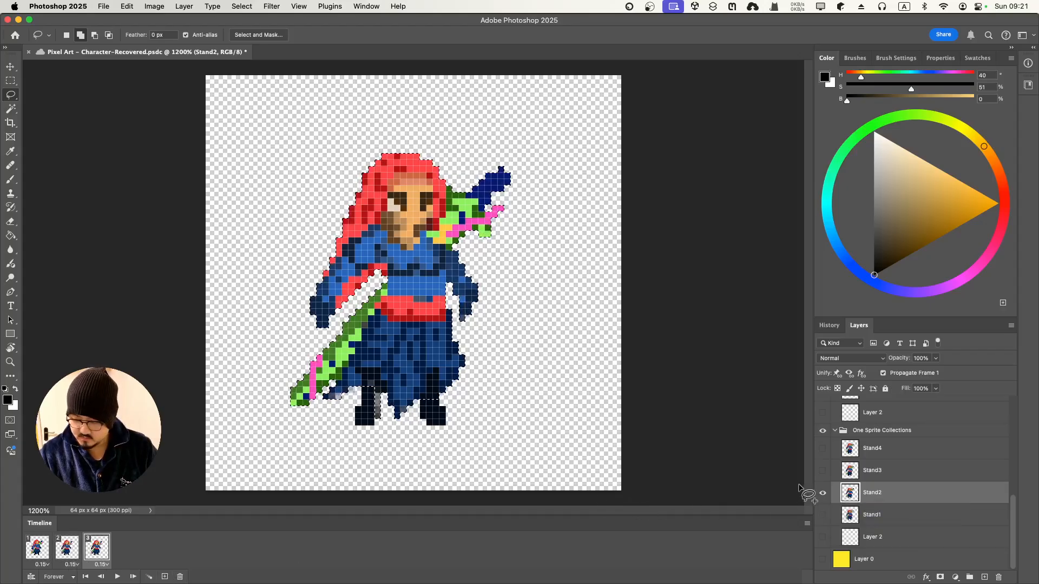
{"action": "left_click", "coordinate": [822, 491]}
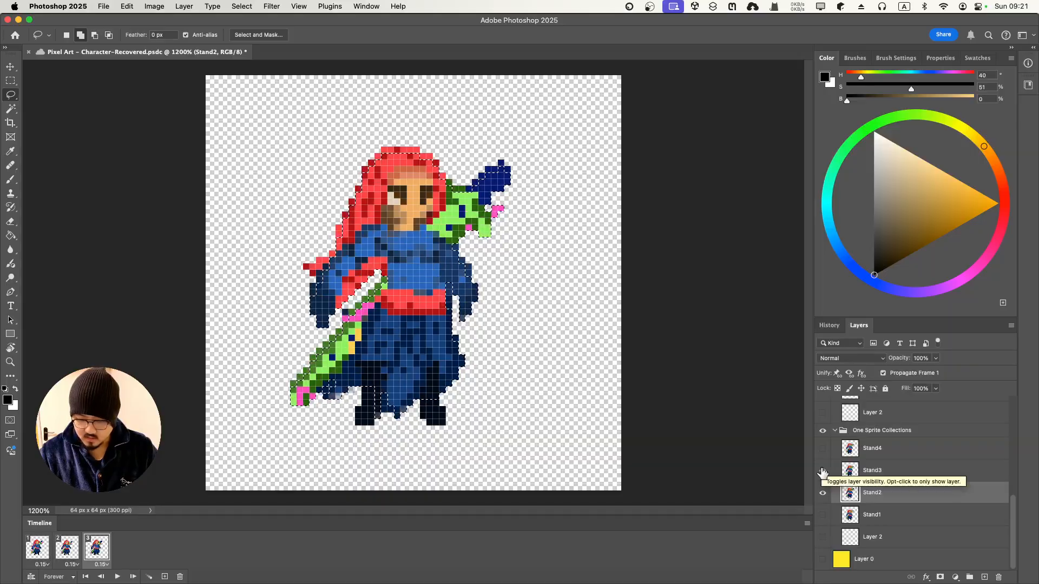
{"action": "left_click", "coordinate": [823, 493]}
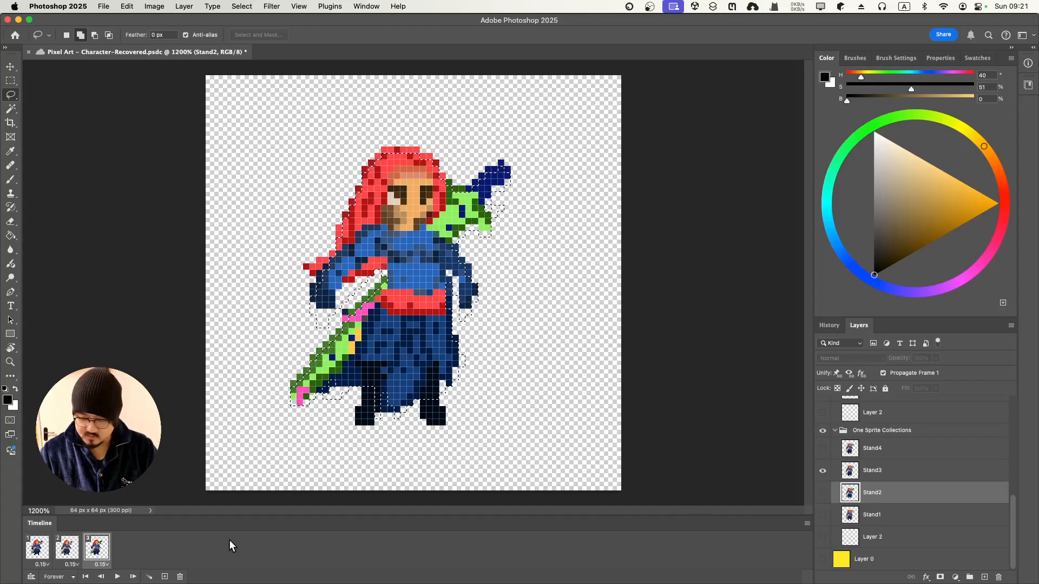
{"action": "left_click", "coordinate": [165, 577]}
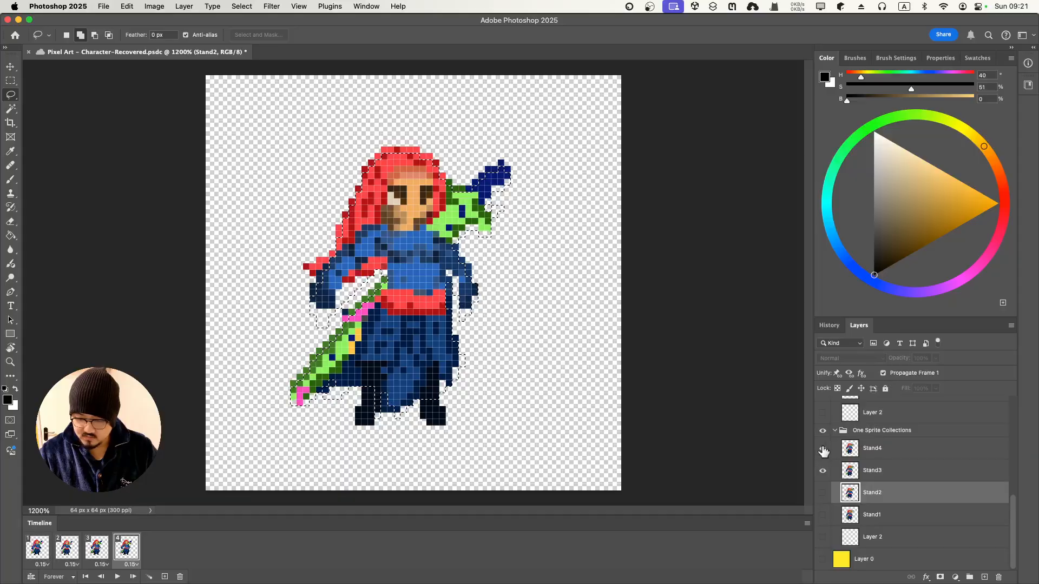
{"action": "left_click", "coordinate": [823, 470]}
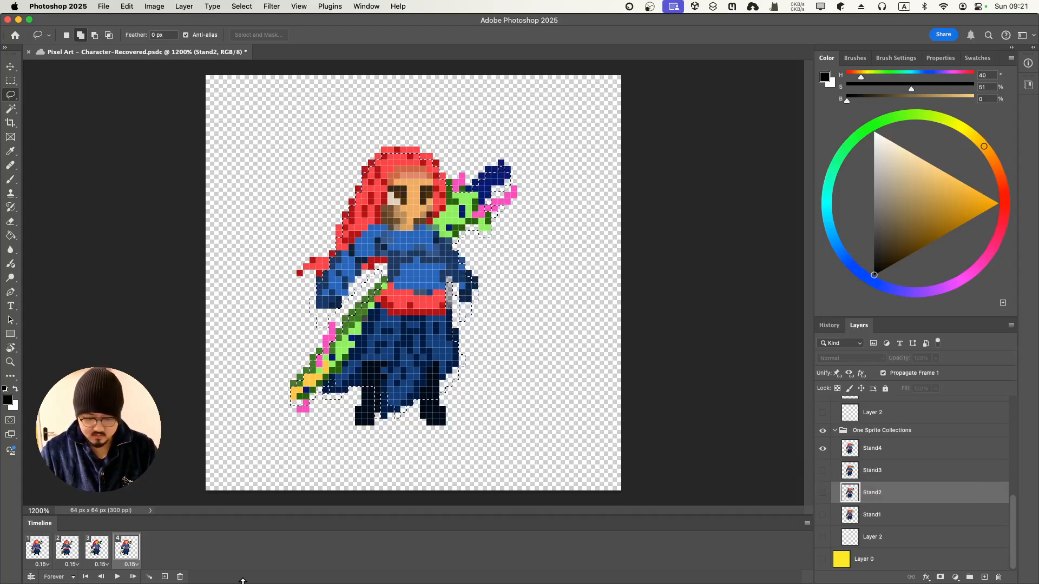
Add a fifth animation frame showing only Stand3 and a sixth frame showing only Stand2.
{"action": "left_click", "coordinate": [165, 577]}
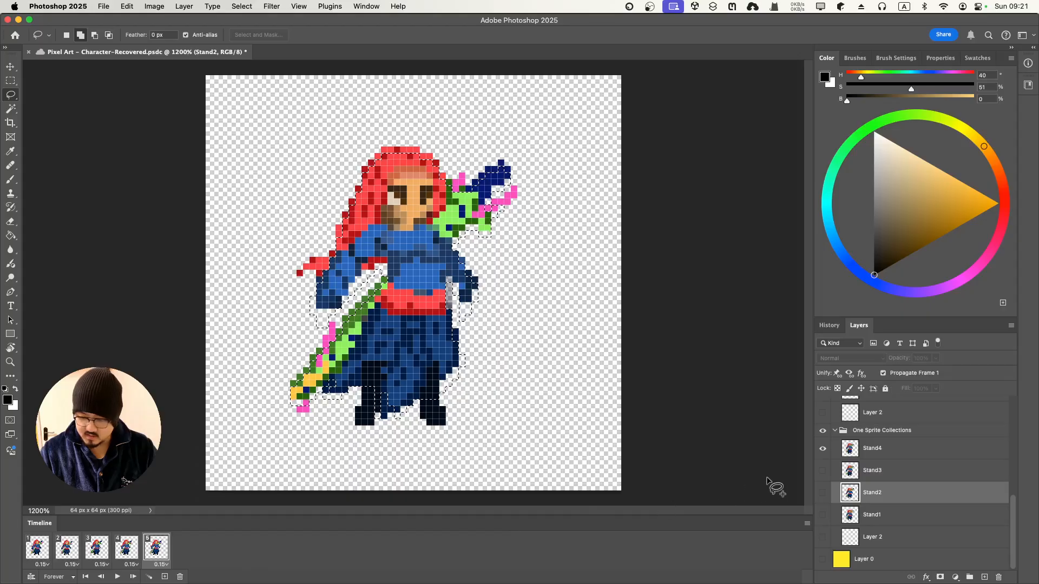
{"action": "left_click", "coordinate": [822, 471]}
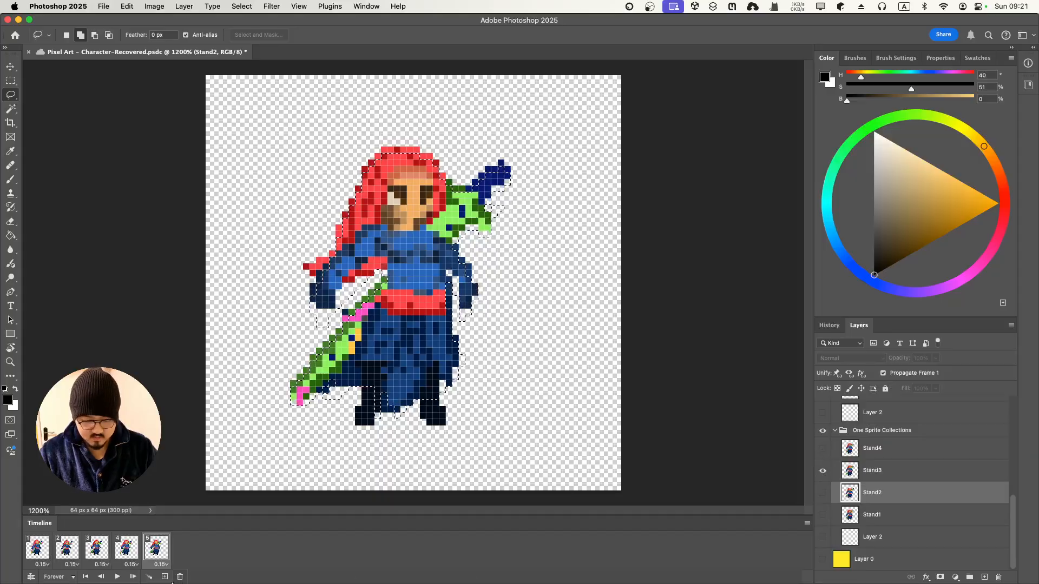
{"action": "left_click", "coordinate": [166, 577]}
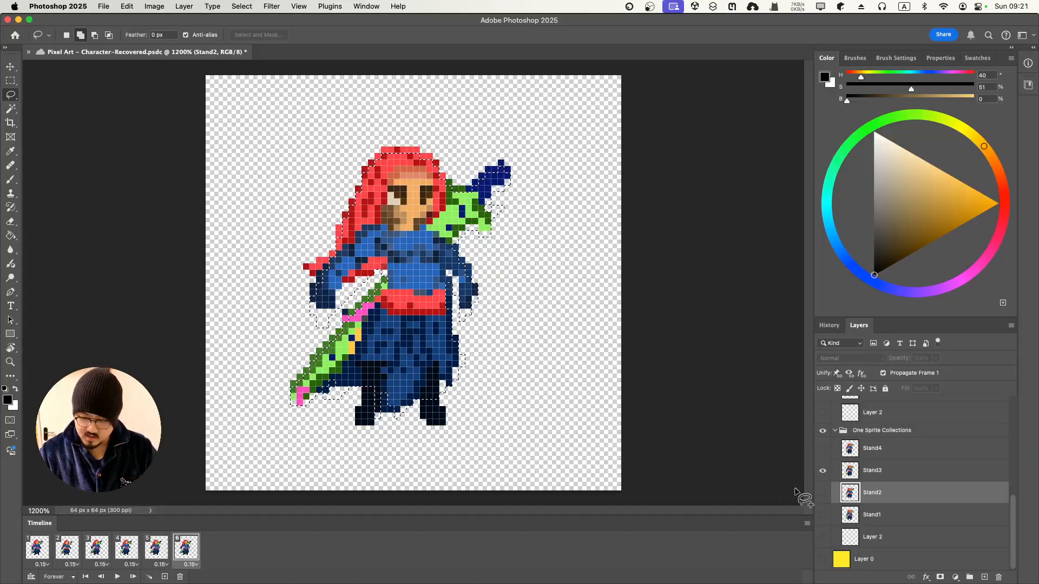
{"action": "left_click", "coordinate": [823, 493]}
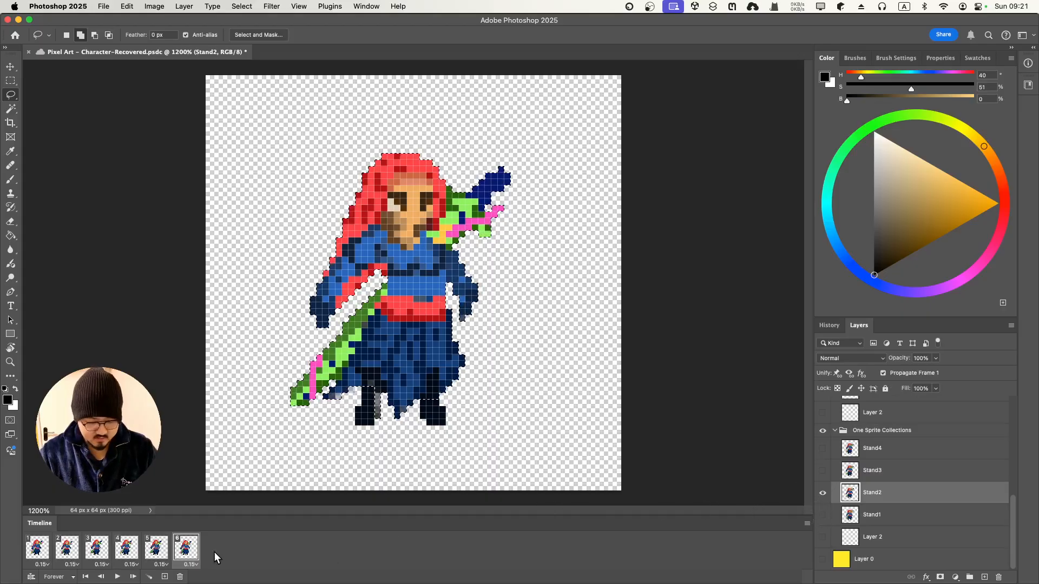
Play the idle animation, stop it, and step through all six frames in order.
{"action": "left_click", "coordinate": [118, 577]}
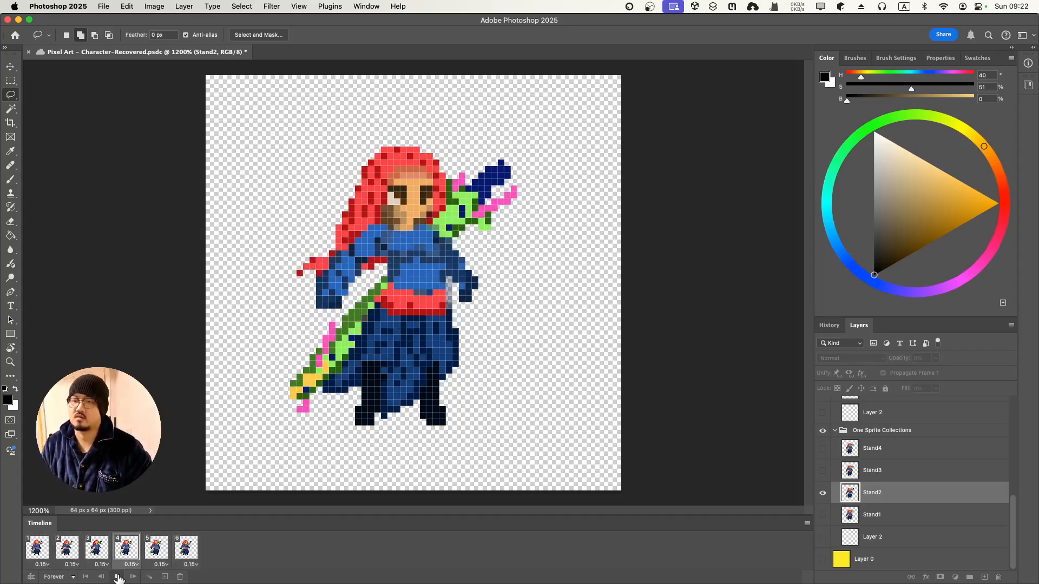
{"action": "left_click", "coordinate": [118, 577]}
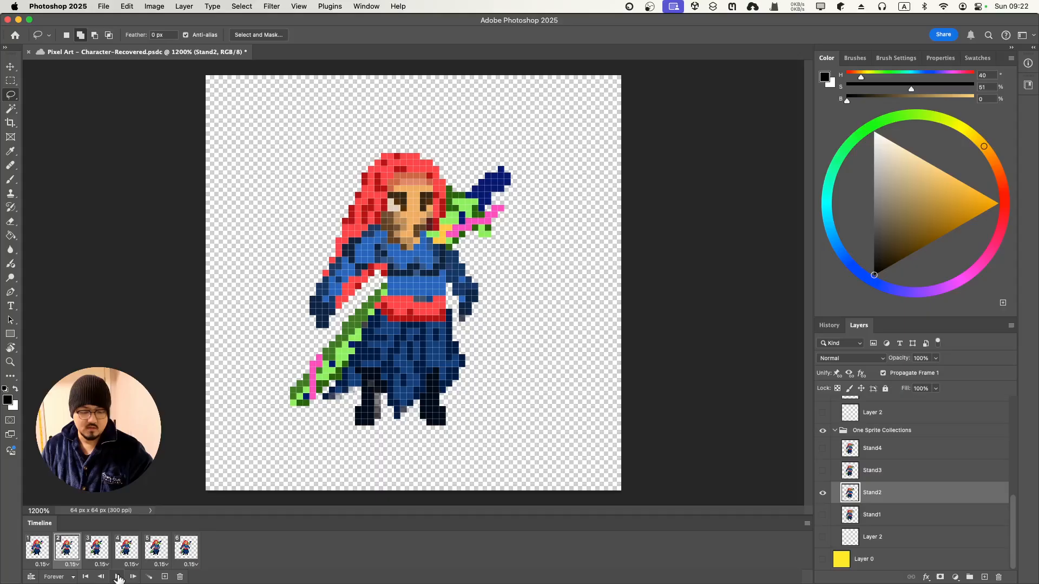
{"action": "left_click", "coordinate": [46, 552]}
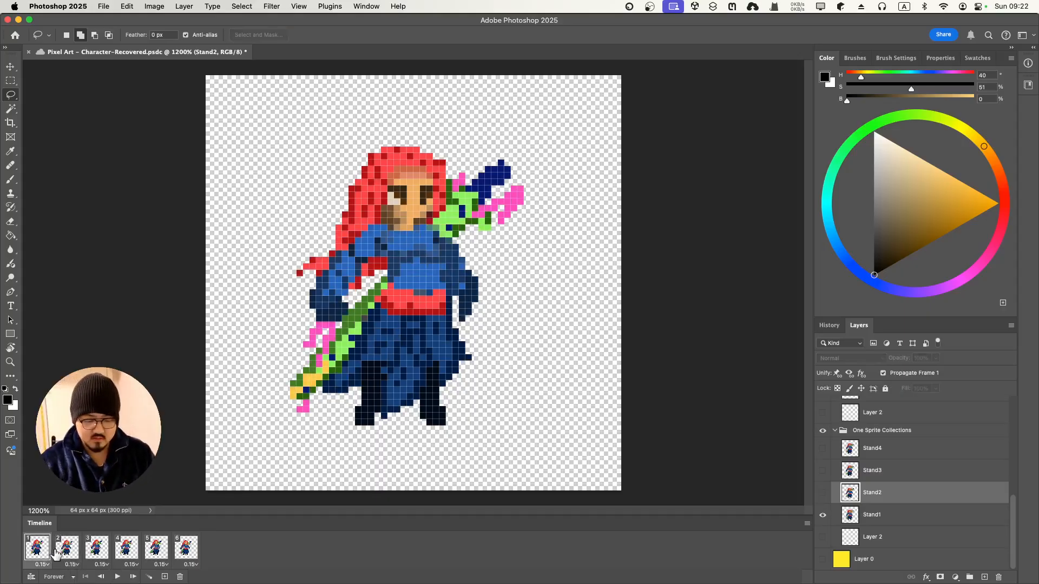
{"action": "left_click", "coordinate": [68, 552]}
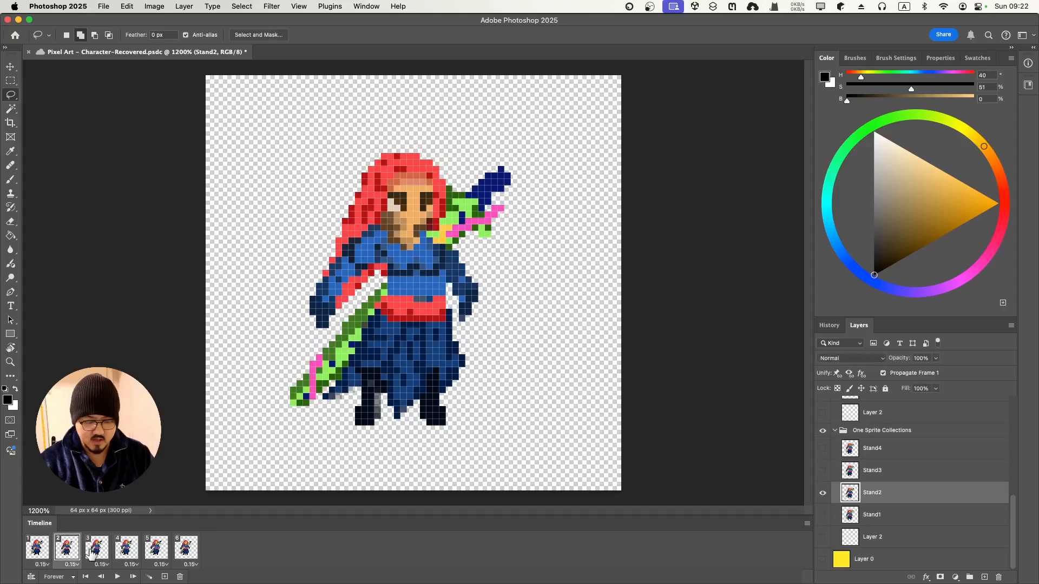
{"action": "left_click", "coordinate": [93, 552]}
{"action": "left_click", "coordinate": [121, 553]}
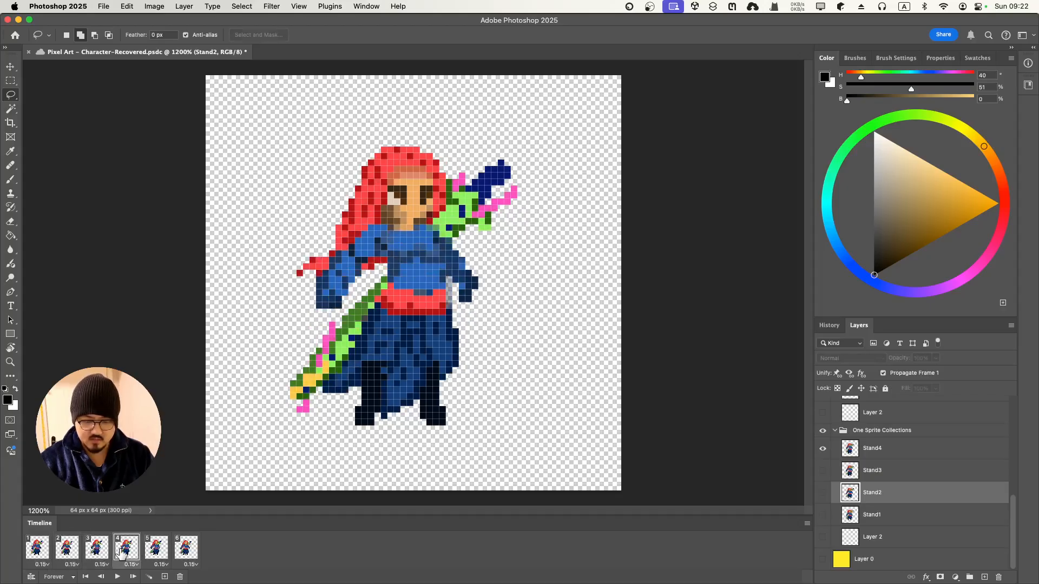
{"action": "left_click", "coordinate": [157, 551]}
{"action": "left_click", "coordinate": [186, 551]}
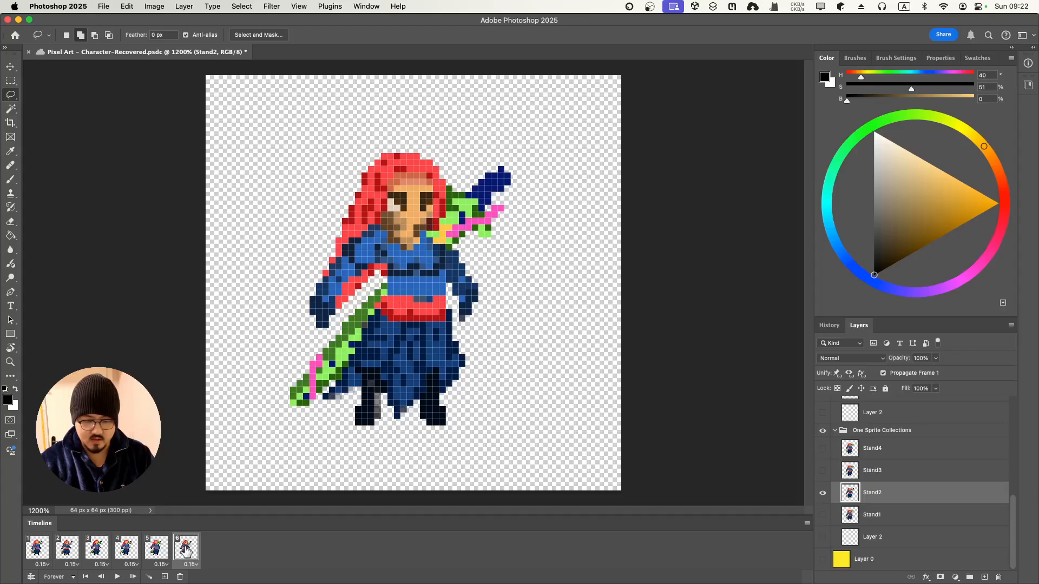
Select Stand1 in the first frame and toggle its visibility repeatedly to check its pose.
{"action": "left_click", "coordinate": [36, 552]}
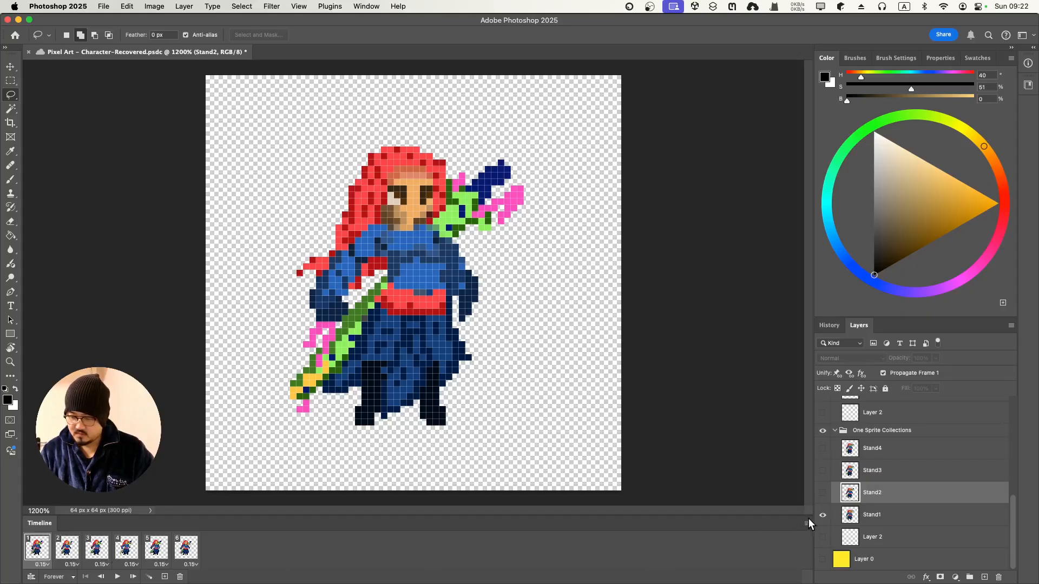
{"action": "left_click", "coordinate": [867, 518]}
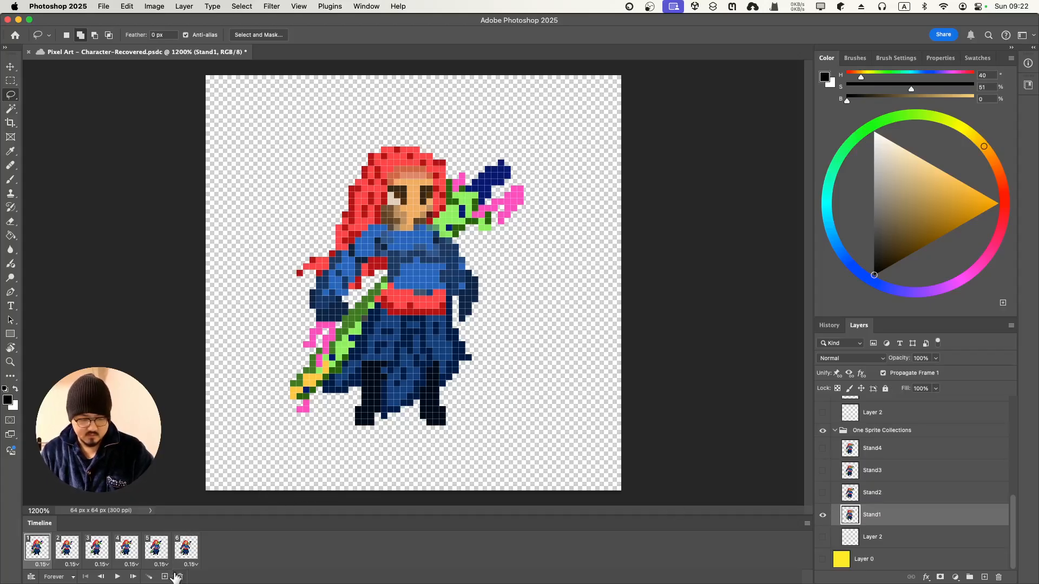
{"action": "left_click", "coordinate": [823, 517]}
{"action": "left_click", "coordinate": [822, 517]}
{"action": "left_click", "coordinate": [823, 517]}
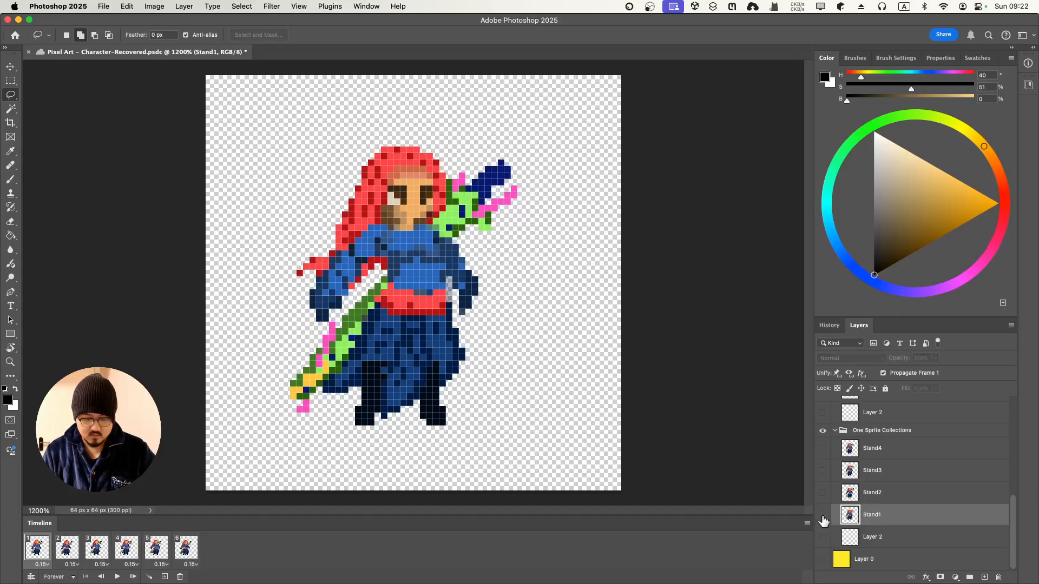
{"action": "left_click", "coordinate": [822, 517]}
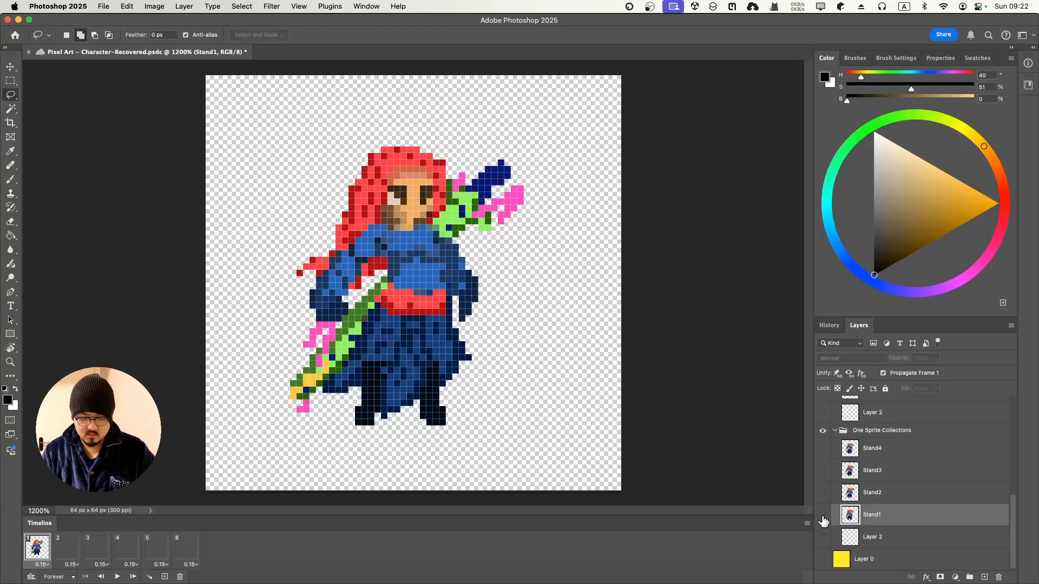
{"action": "left_click", "coordinate": [823, 518]}
{"action": "left_click", "coordinate": [823, 518]}
{"action": "left_click", "coordinate": [823, 518]}
{"action": "left_click", "coordinate": [823, 518]}
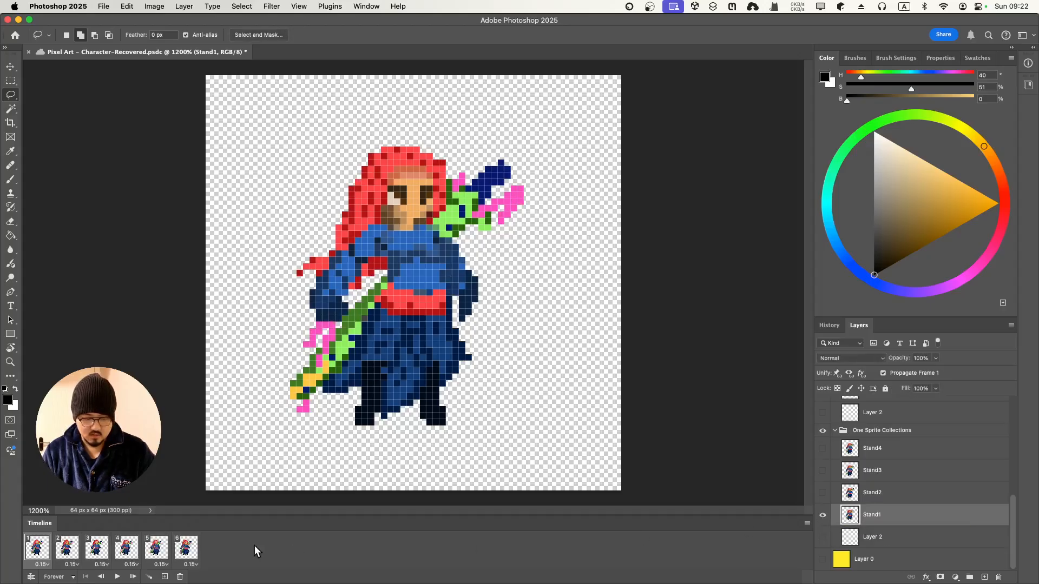
Delete the first animation frame and duplicate the last remaining frame to the end of the timeline.
{"action": "left_click", "coordinate": [178, 577]}
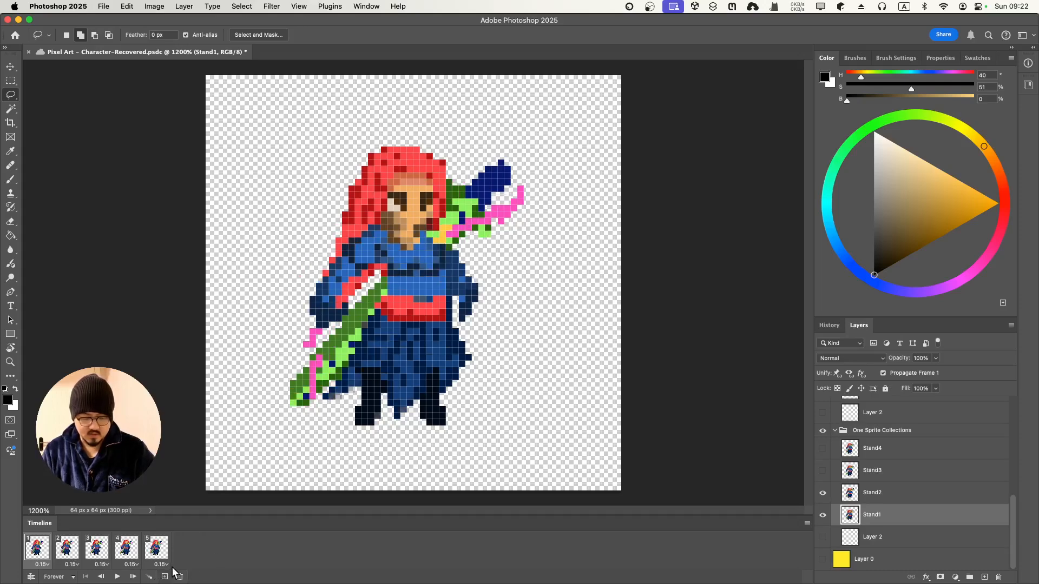
{"action": "left_click", "coordinate": [158, 549]}
{"action": "left_click", "coordinate": [164, 578]}
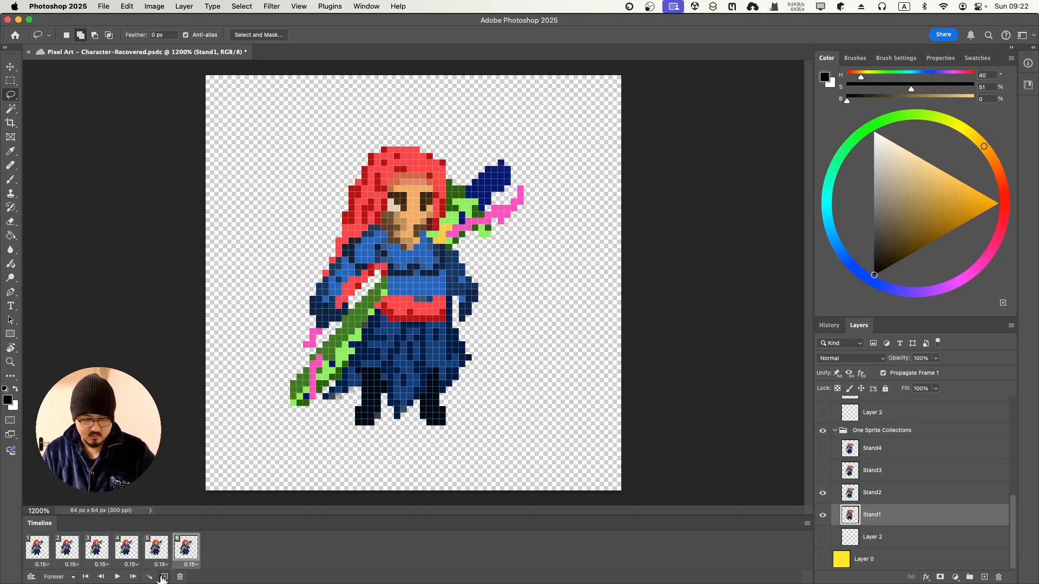
In the first frame, hide Stand2, lasso Stand1's character above the feet, and move the selection down 2 pixels.
{"action": "left_click", "coordinate": [32, 558]}
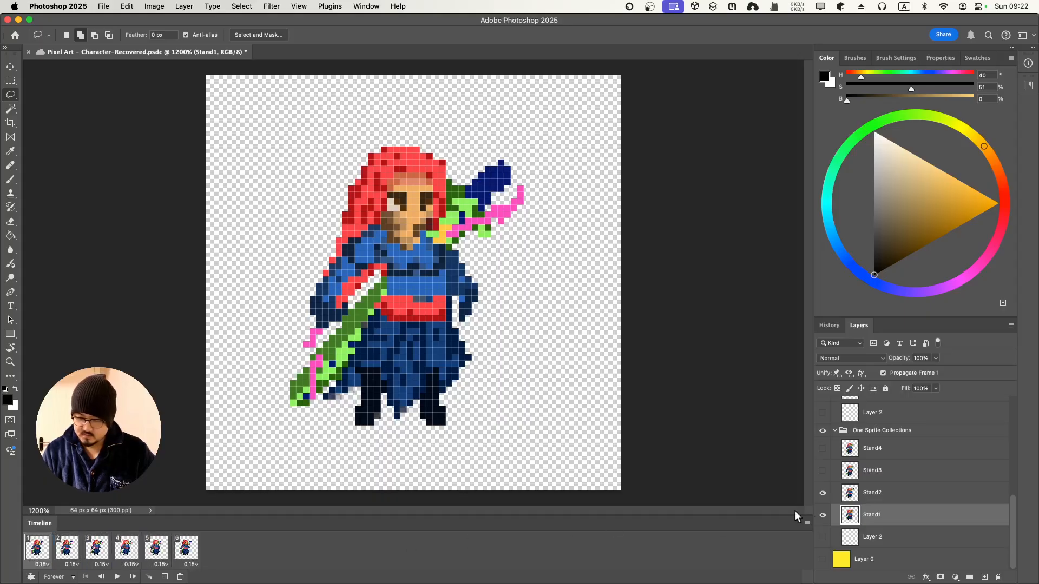
{"action": "left_click", "coordinate": [823, 494]}
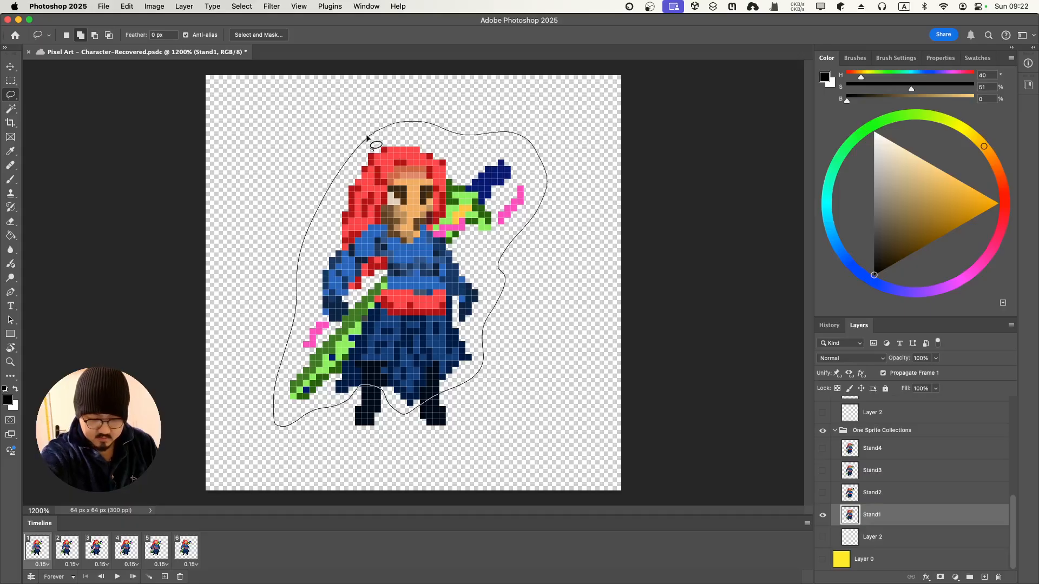
{"action": "left_click_drag", "start_coordinate": [368, 140], "coordinate": [355, 135]}
{"action": "key", "text": "super+t"}
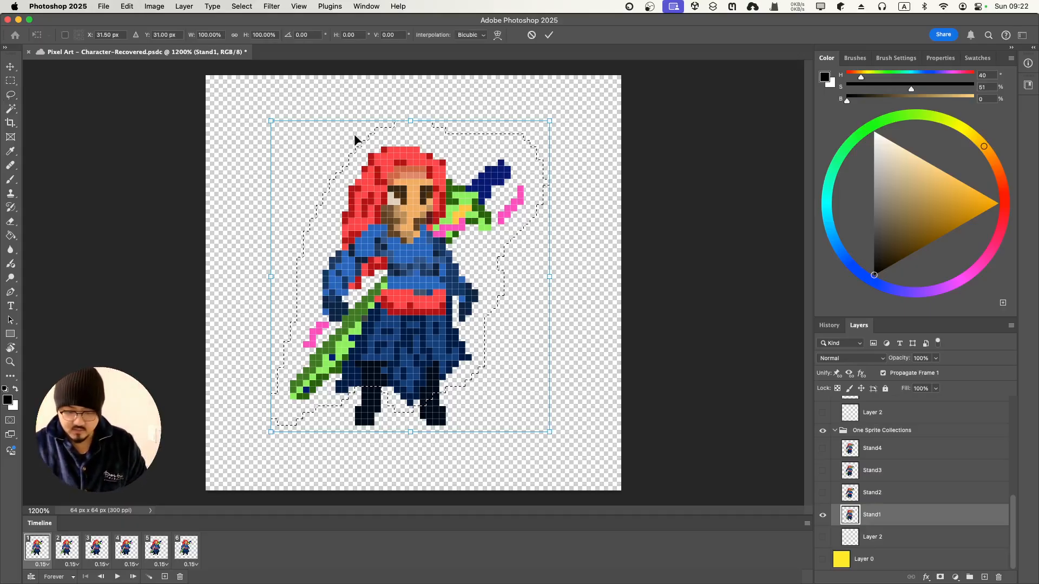
{"action": "key", "text": "Down"}
{"action": "key", "text": "Down"}
{"action": "key", "text": "Down"}
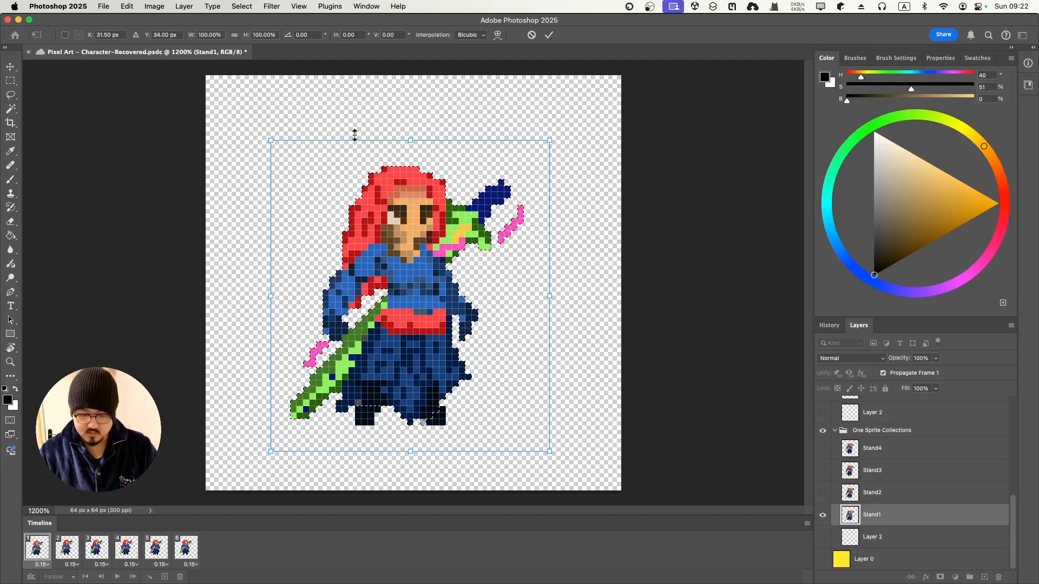
{"action": "key", "text": "Up"}
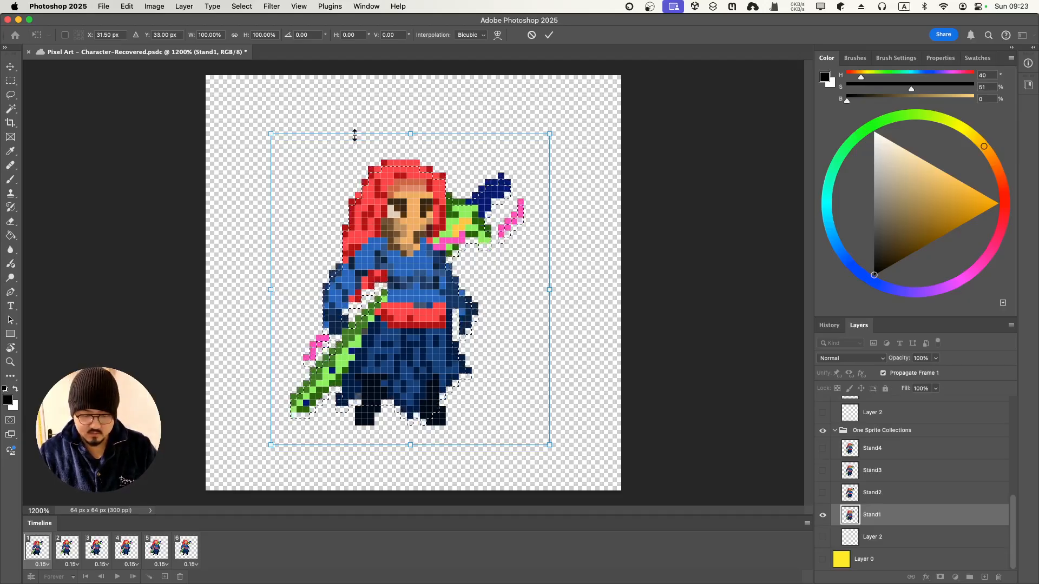
{"action": "left_click", "coordinate": [548, 35]}
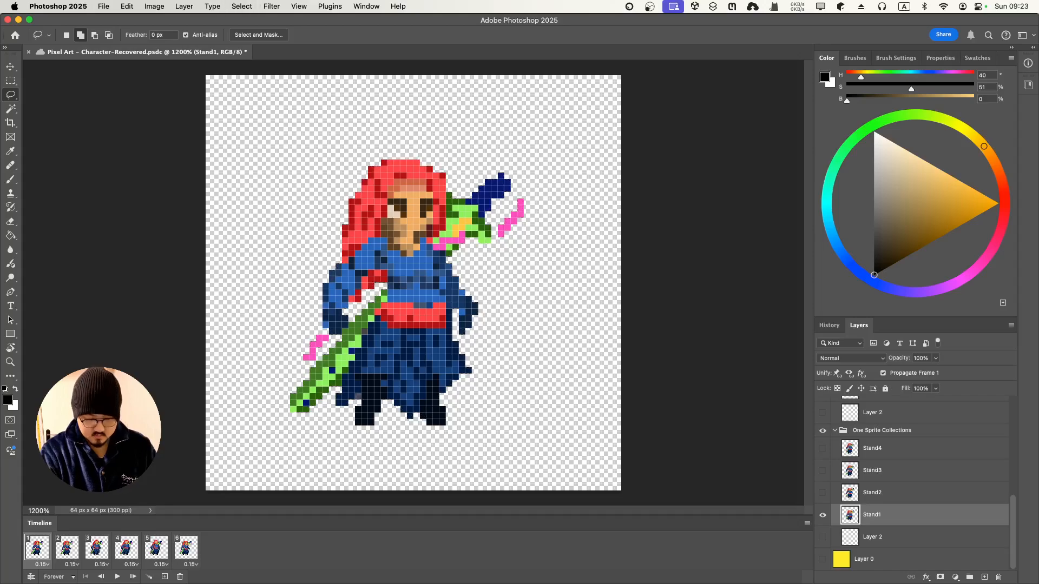
Check the first two animation frames, play the idle animation, and stop it.
{"action": "left_click", "coordinate": [69, 548]}
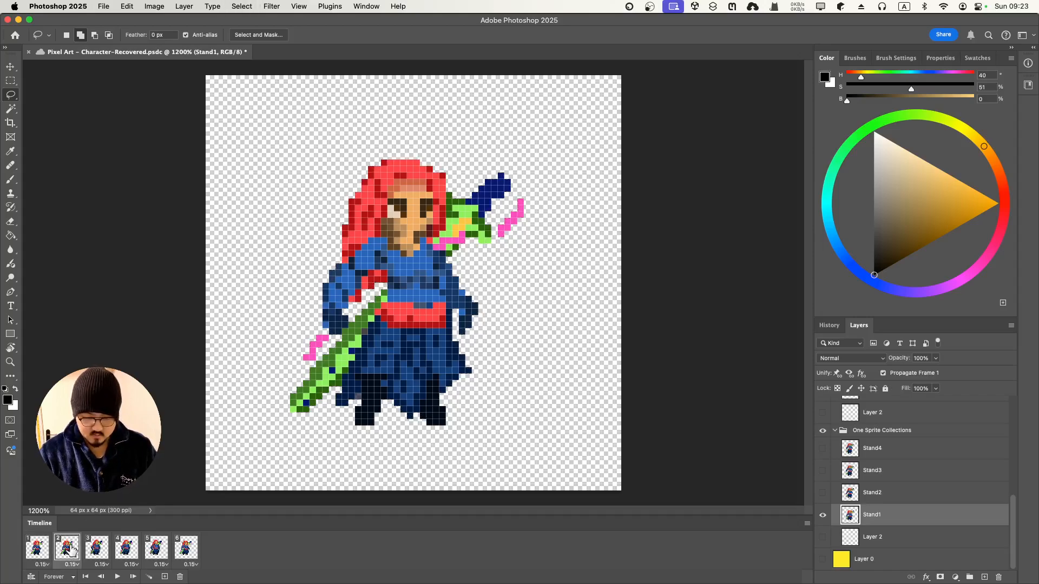
{"action": "left_click", "coordinate": [48, 550]}
{"action": "left_click", "coordinate": [116, 577]}
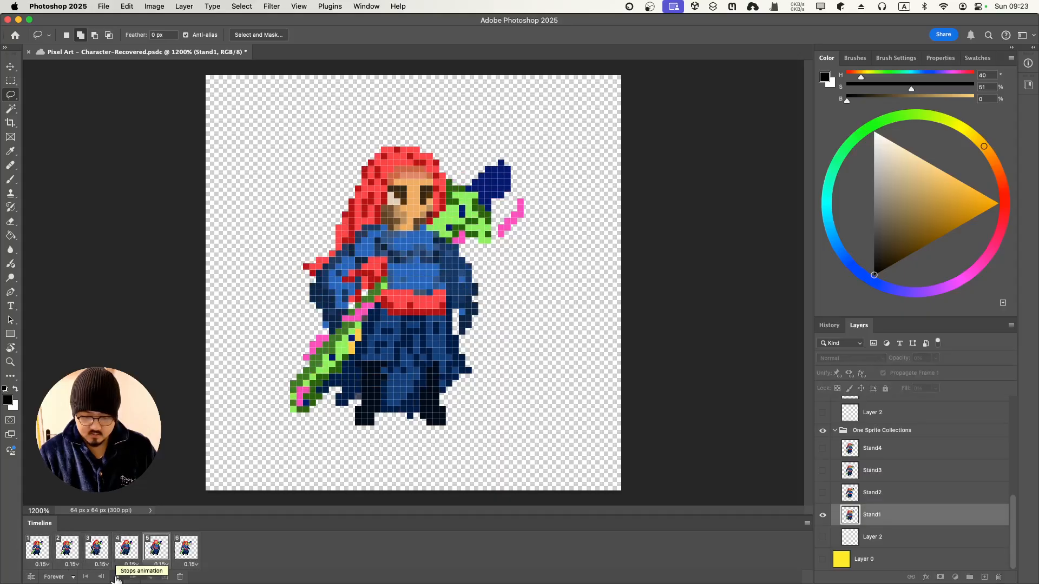
{"action": "left_click", "coordinate": [117, 577]}
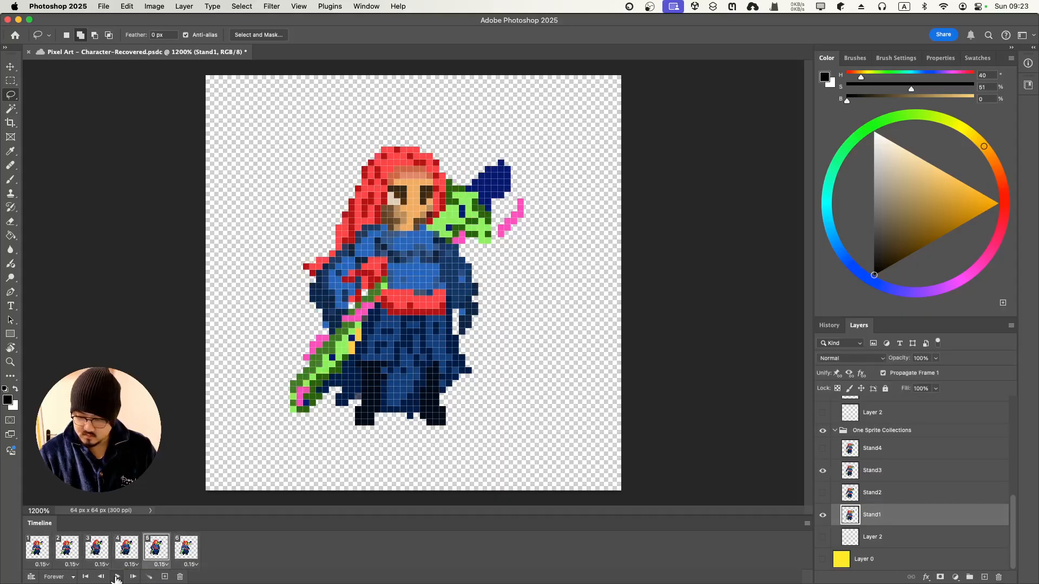
Check the first two frames and hide Stand1 in the third frame so that only Stand3 shows.
{"action": "left_click", "coordinate": [44, 554]}
{"action": "left_click", "coordinate": [66, 553]}
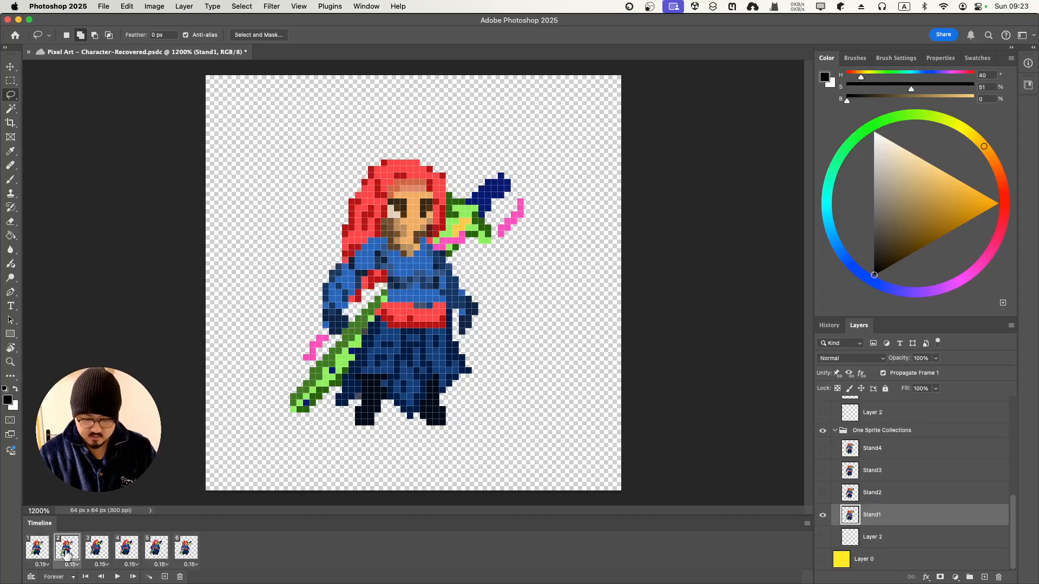
{"action": "left_click", "coordinate": [96, 552]}
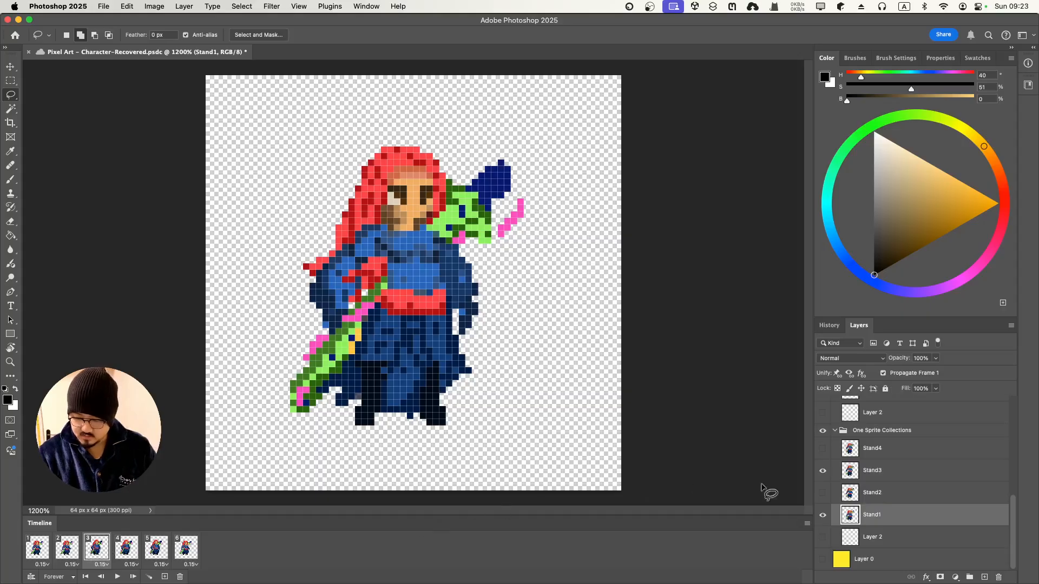
{"action": "left_click", "coordinate": [823, 517]}
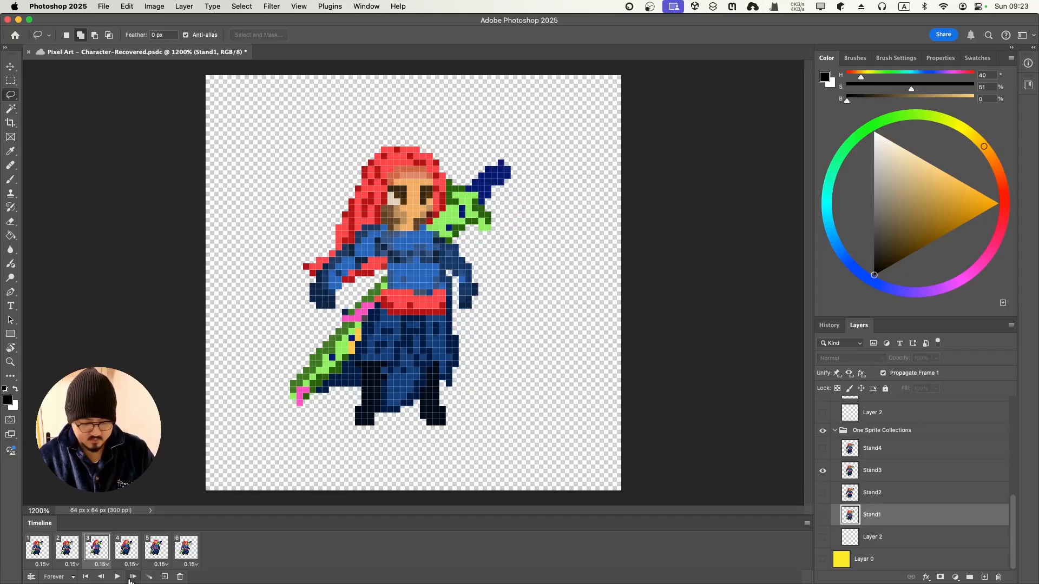
Play and stop the idle animation and compare the first three frames.
{"action": "left_click", "coordinate": [118, 577]}
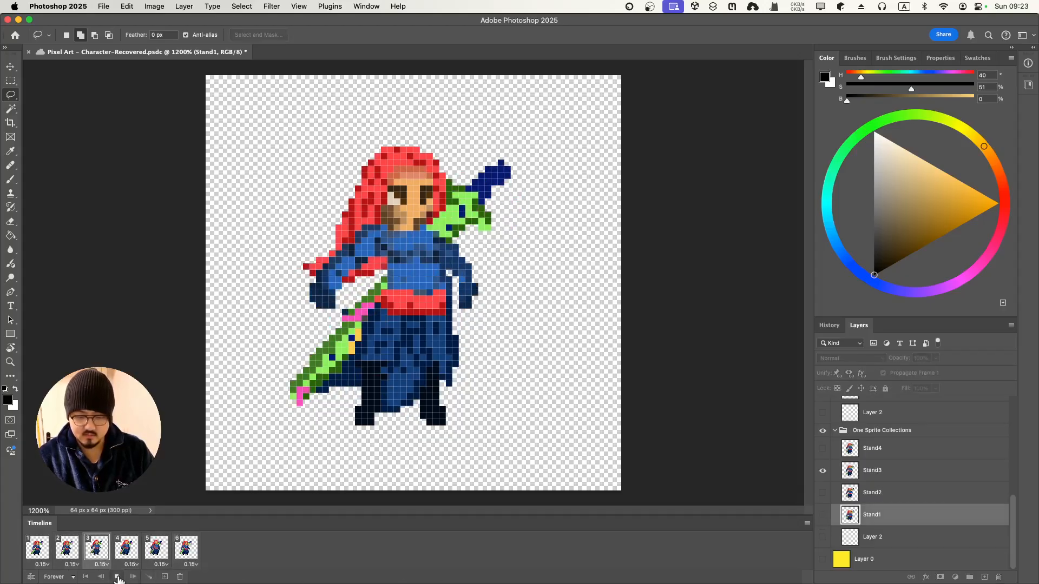
{"action": "left_click", "coordinate": [117, 578]}
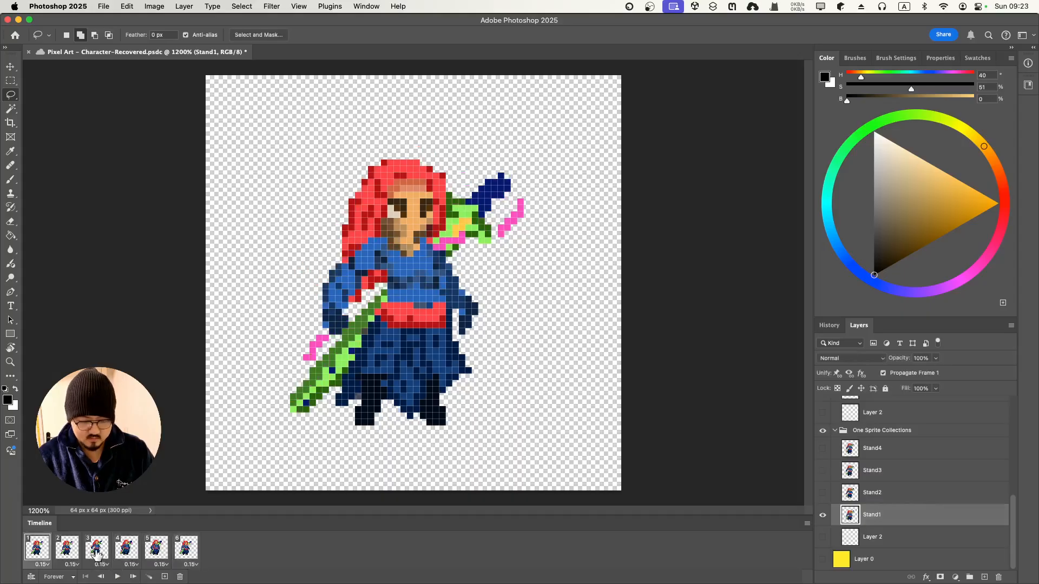
{"action": "left_click", "coordinate": [69, 549]}
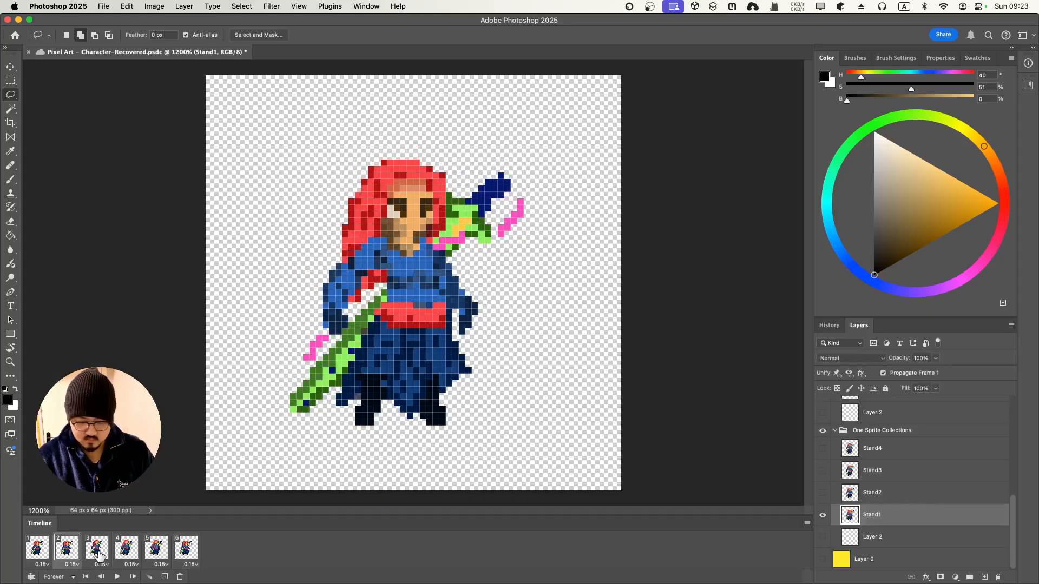
{"action": "left_click", "coordinate": [98, 549]}
{"action": "left_click", "coordinate": [39, 548]}
In the second frame, show Stand2 and hide Stand1.
{"action": "left_click", "coordinate": [65, 552]}
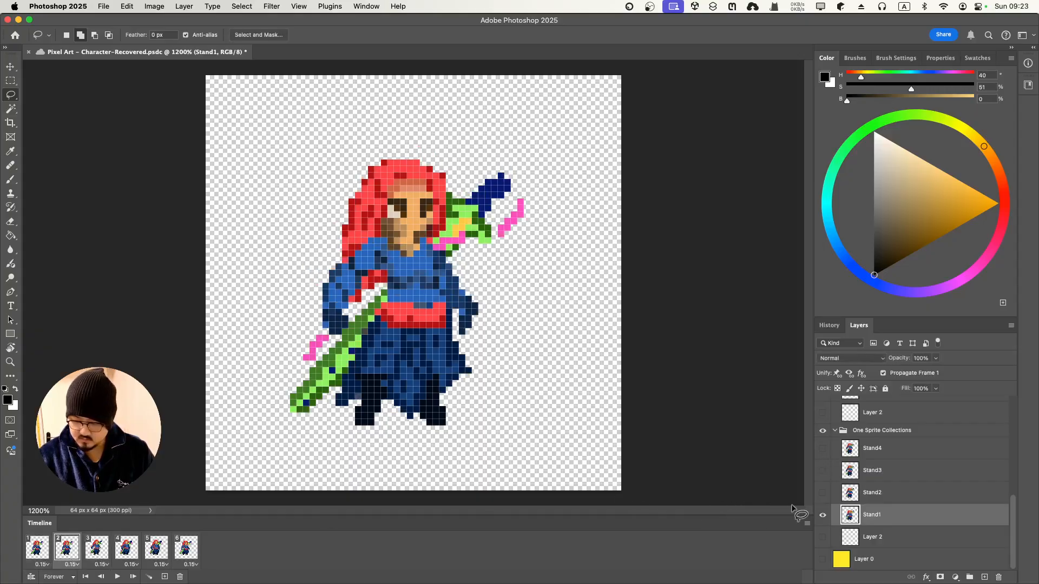
{"action": "left_click", "coordinate": [823, 493]}
{"action": "left_click", "coordinate": [824, 516]}
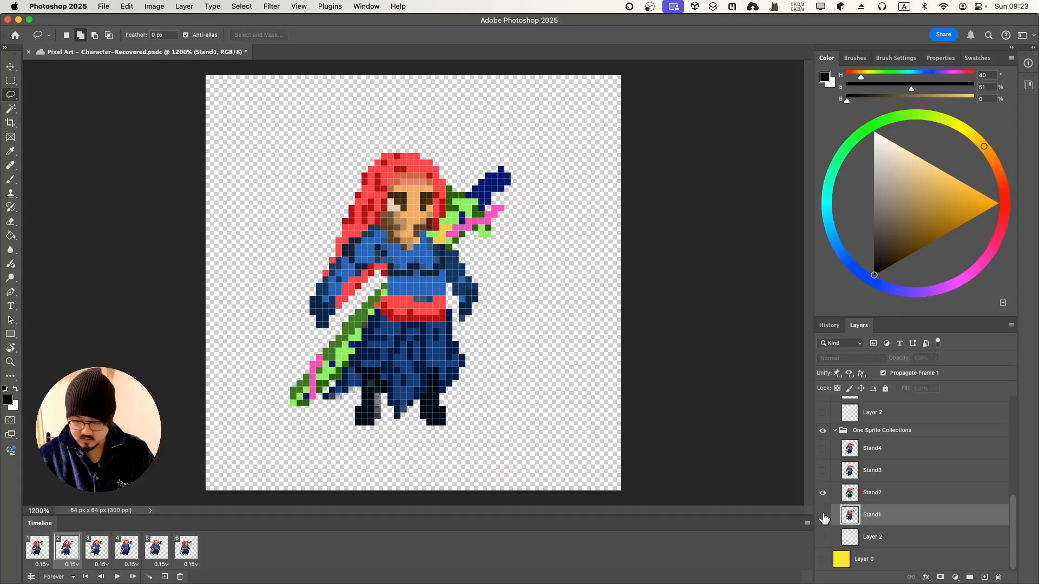
Review the first three frames and hide Stand1 in the fourth and fifth frames, leaving only Stand4 and Stand3 respectively.
{"action": "left_click", "coordinate": [39, 548]}
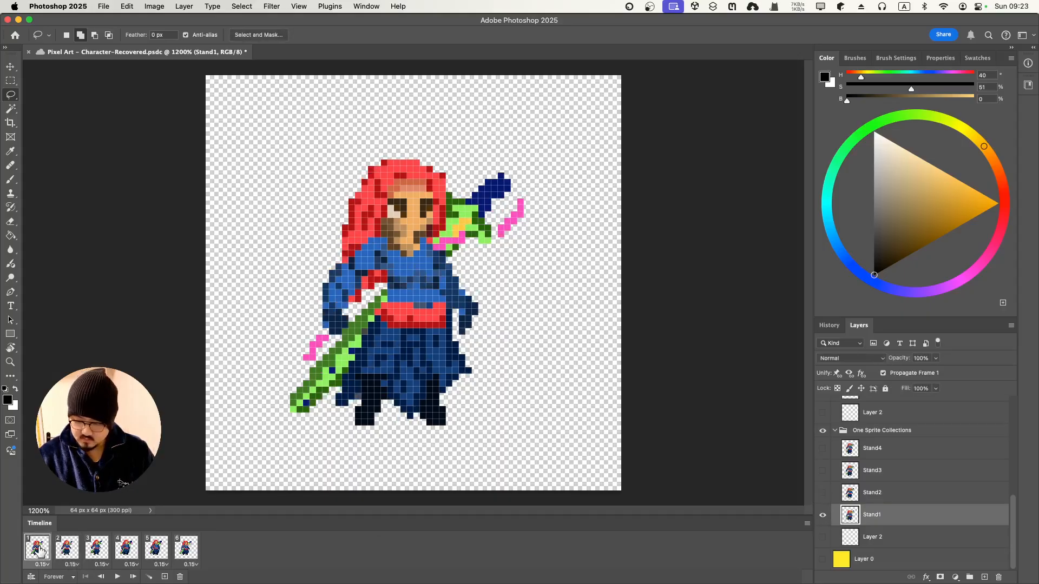
{"action": "left_click", "coordinate": [69, 553]}
{"action": "left_click", "coordinate": [102, 552]}
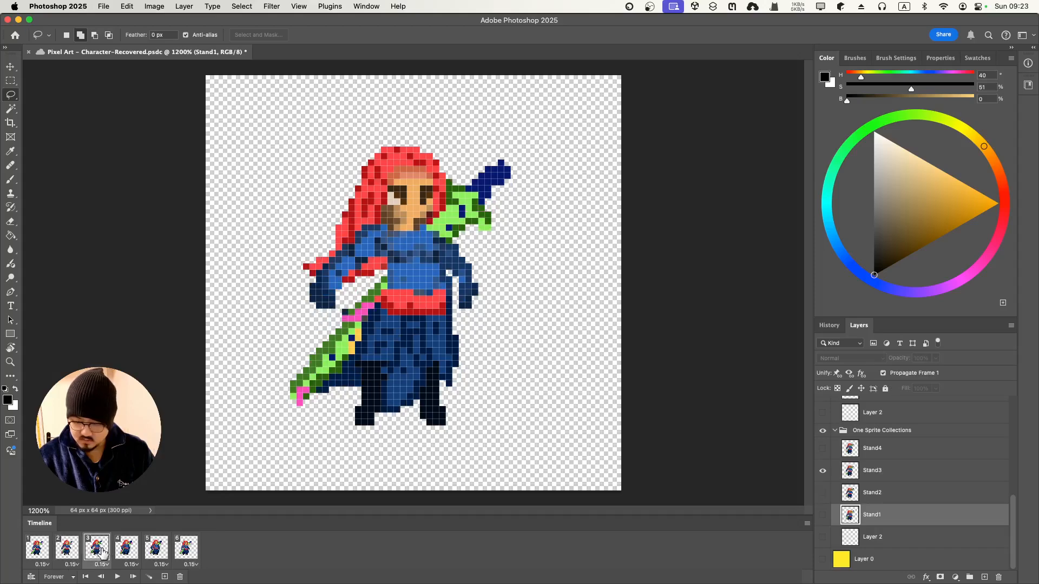
{"action": "left_click", "coordinate": [123, 551]}
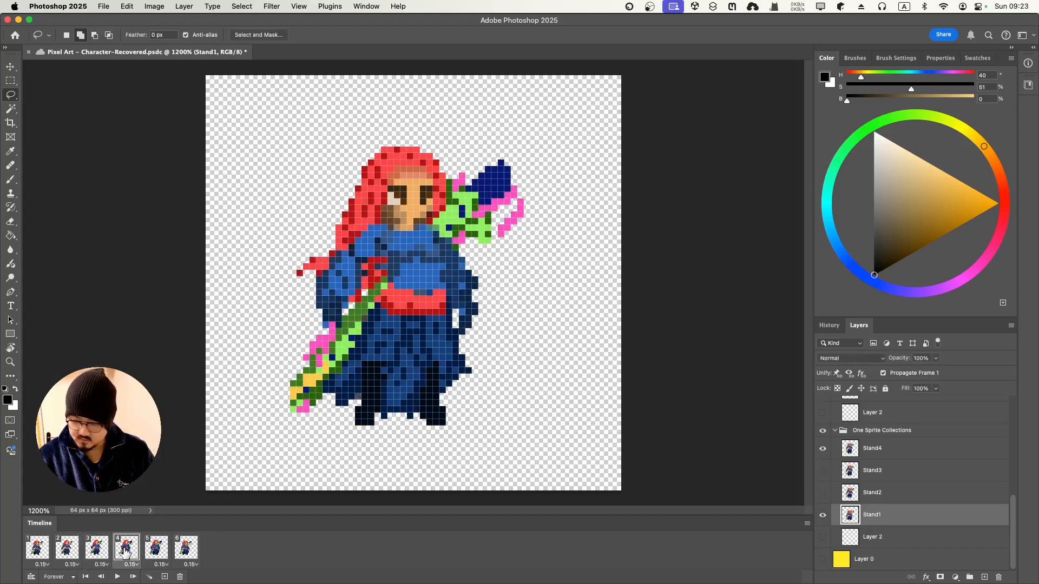
{"action": "left_click", "coordinate": [819, 519]}
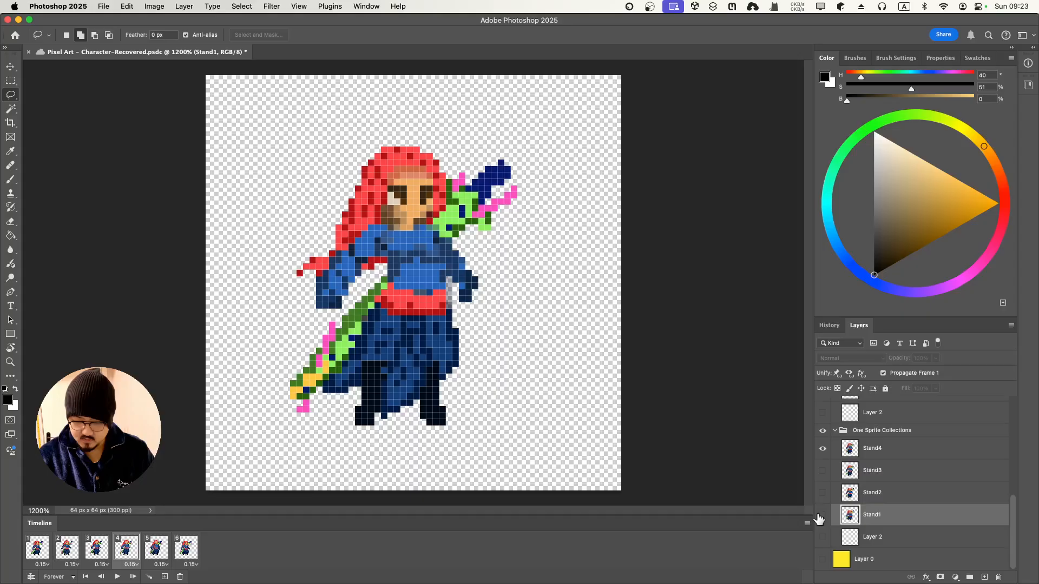
{"action": "left_click", "coordinate": [161, 551]}
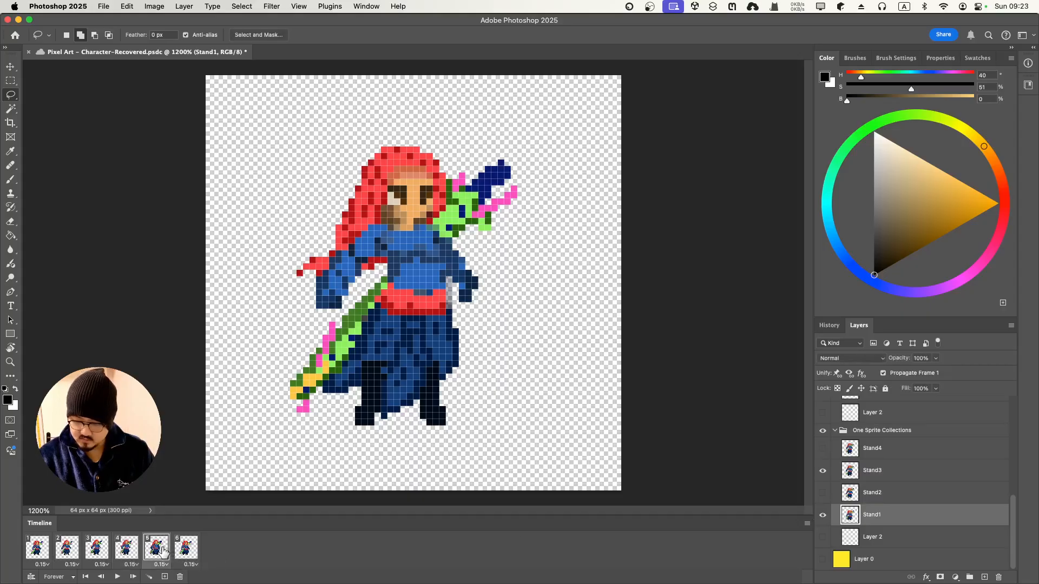
{"action": "left_click", "coordinate": [823, 517]}
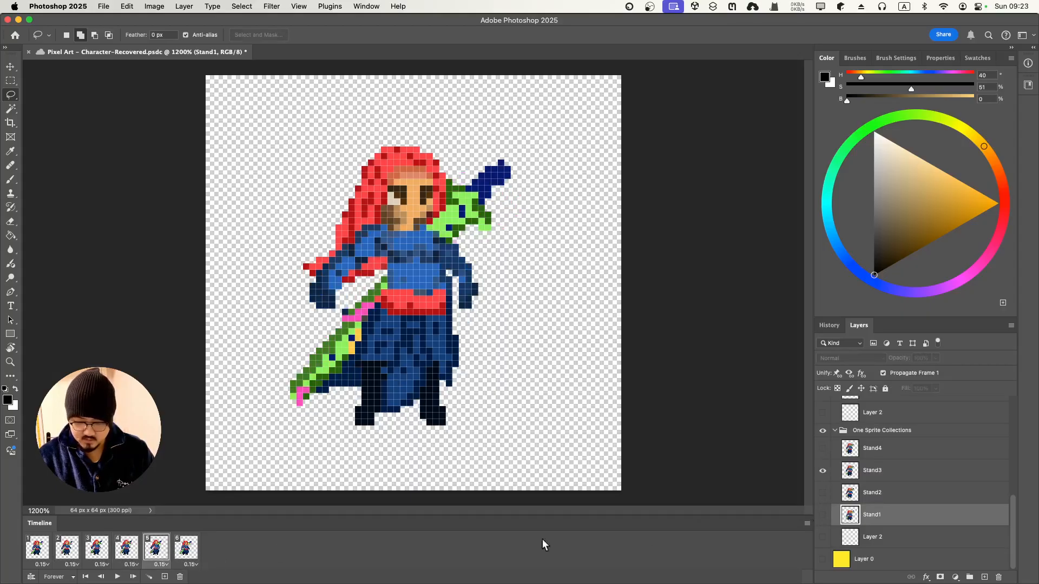
In the sixth frame, show Stand2 and hide Stand1.
{"action": "left_click", "coordinate": [183, 550]}
{"action": "left_click", "coordinate": [823, 494]}
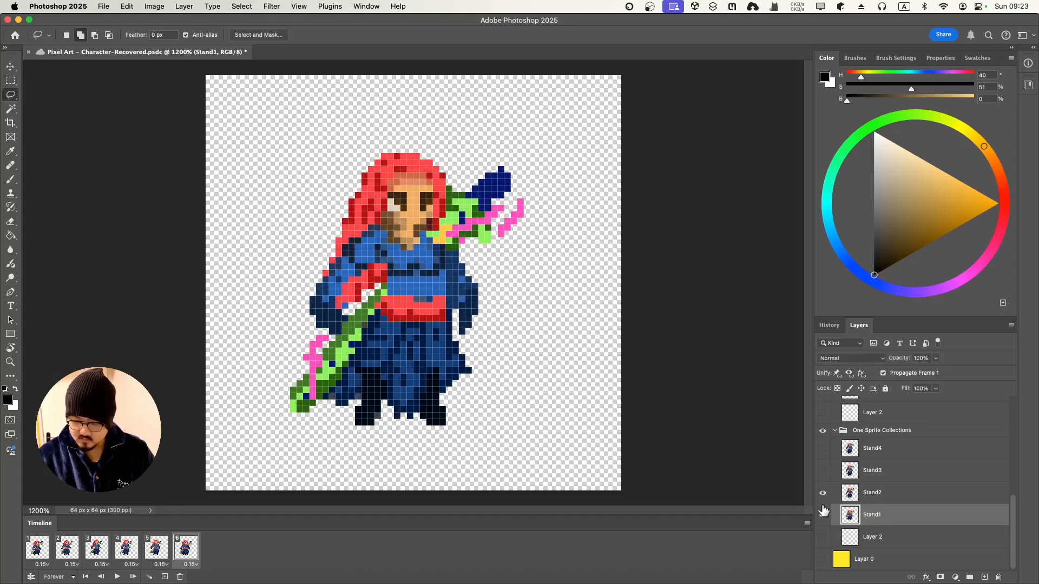
{"action": "left_click", "coordinate": [822, 516]}
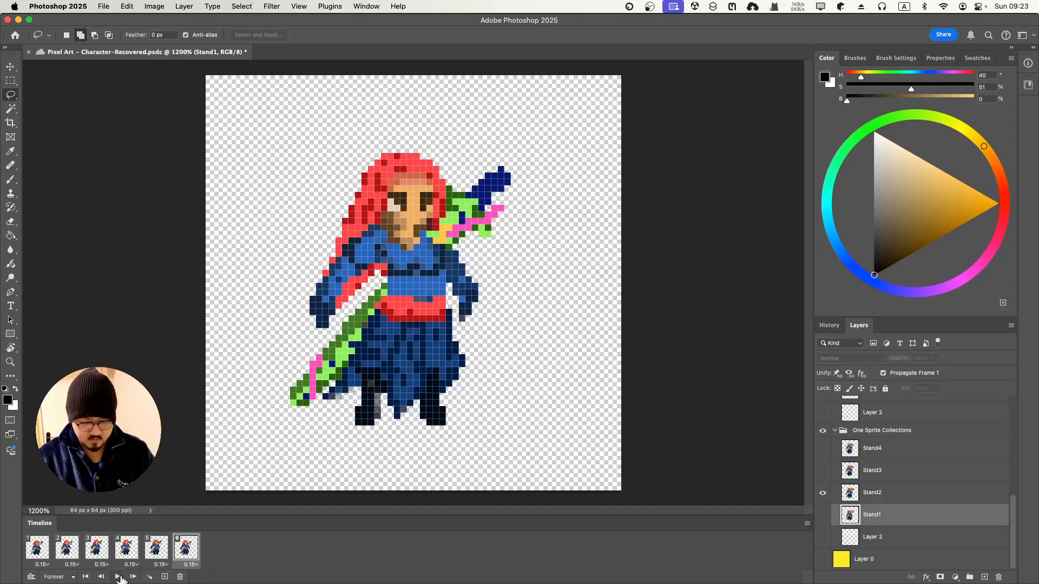
Play the corrected idle animation and view it at 400% zoom.
{"action": "left_click", "coordinate": [118, 577]}
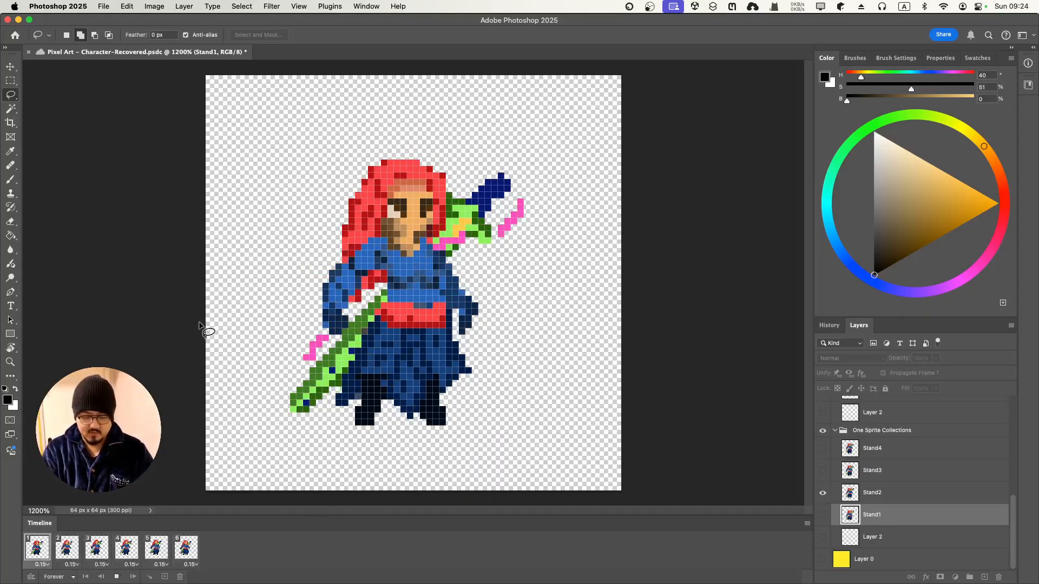
{"action": "key", "text": "super+minus"}
{"action": "key", "text": "super+minus"}
{"action": "key", "text": "super+minus"}
{"action": "key", "text": "super+minus"}
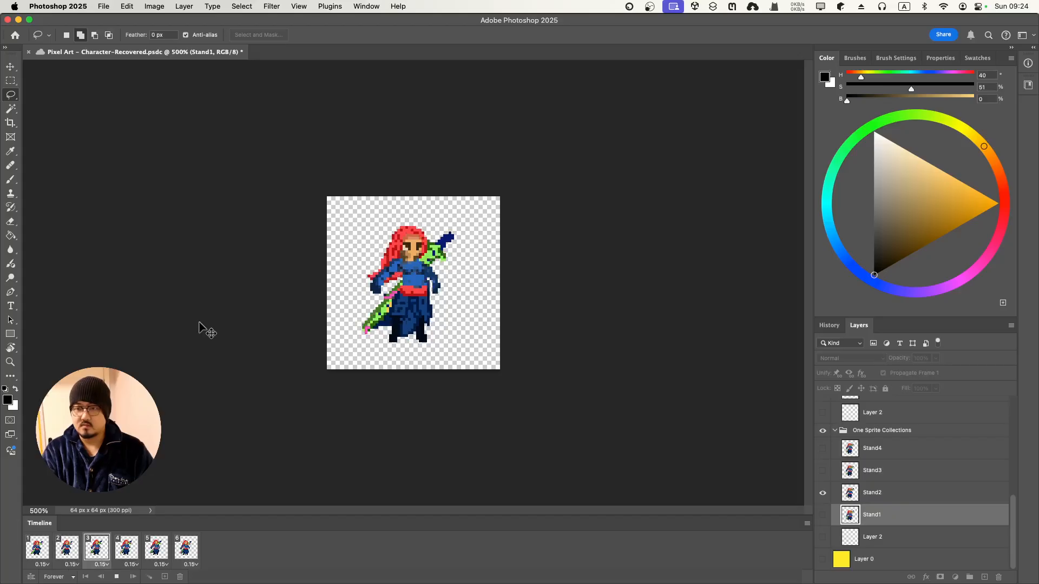
{"action": "key", "text": "super+minus"}
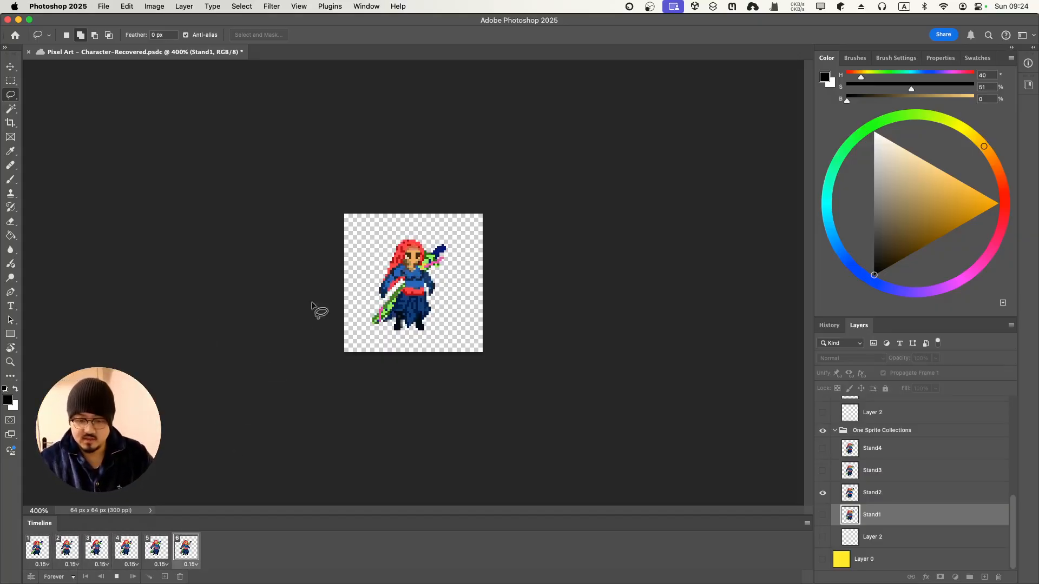
Switch to the Unity project and run SampleScene to watch the character's current idle animation.
{"action": "key", "text": "ctrl+Up"}
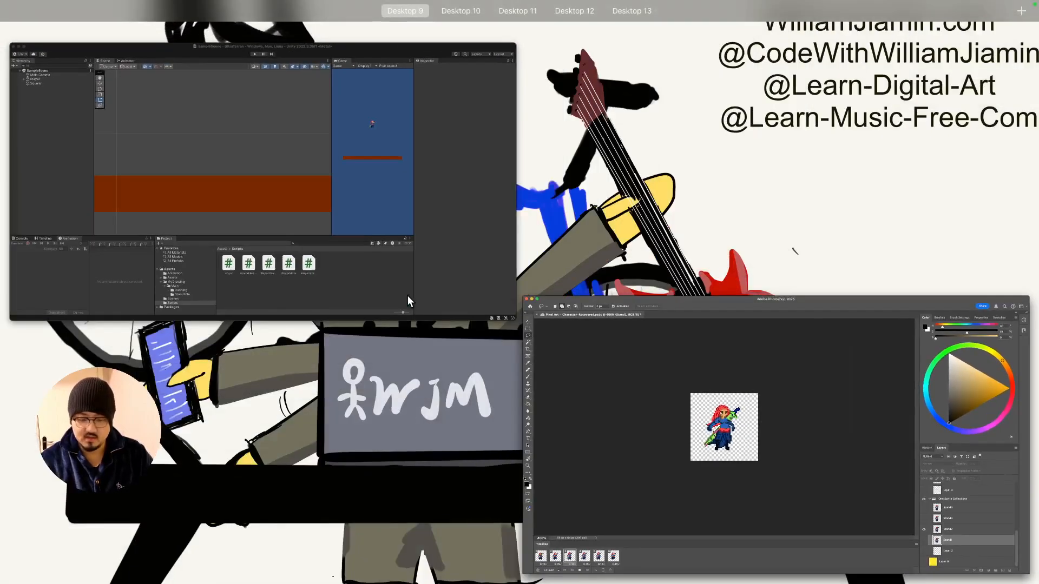
{"action": "left_click", "coordinate": [407, 296]}
{"action": "left_click", "coordinate": [502, 36]}
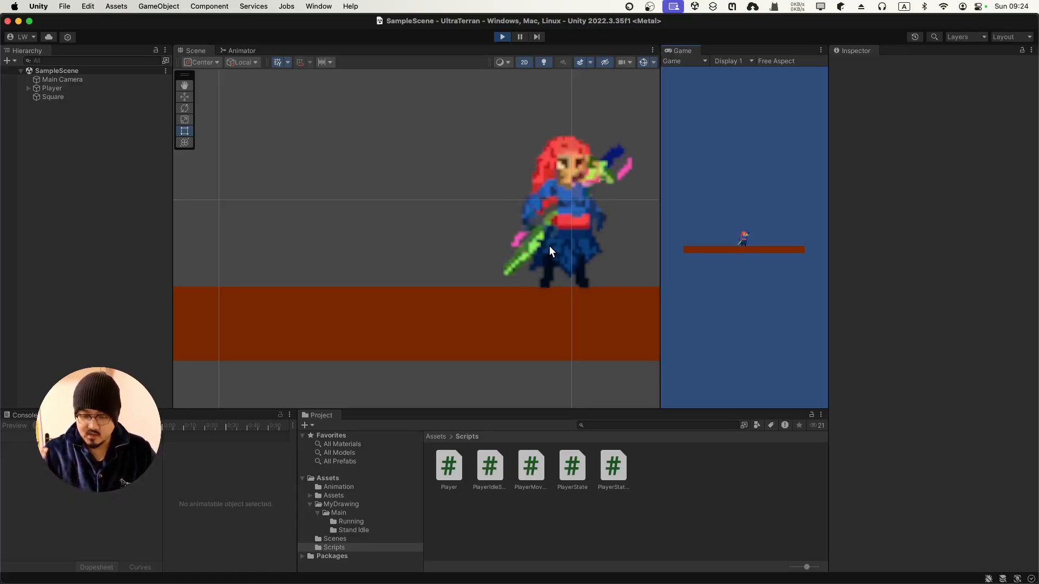
Switch between Photoshop and Unity to compare the new idle animation with the one running in the game, ending in Photoshop.
{"action": "key", "text": "ctrl+Up"}
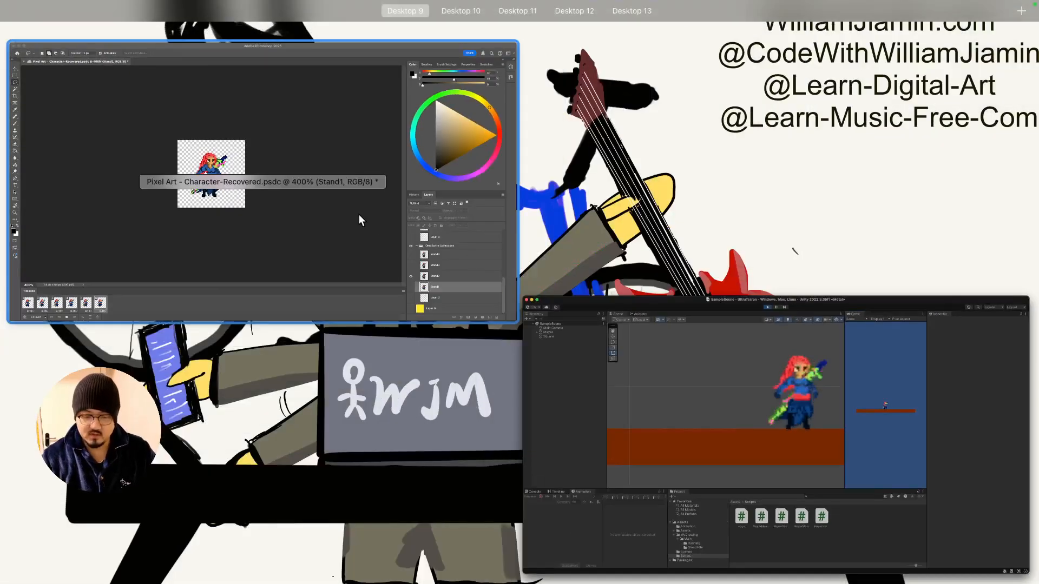
{"action": "left_click", "coordinate": [359, 214]}
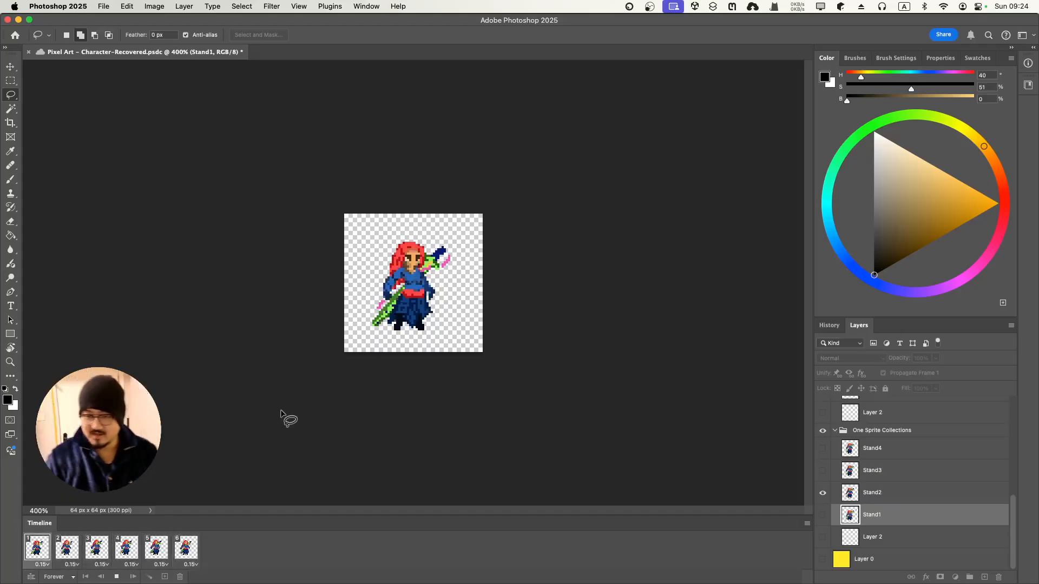
{"action": "key", "text": "ctrl+Up"}
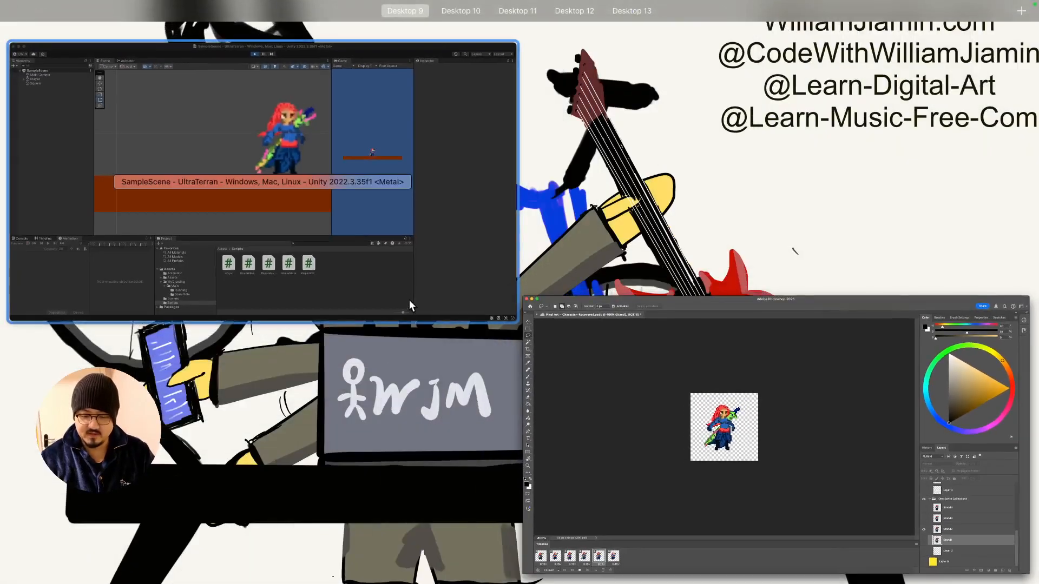
{"action": "left_click", "coordinate": [409, 301]}
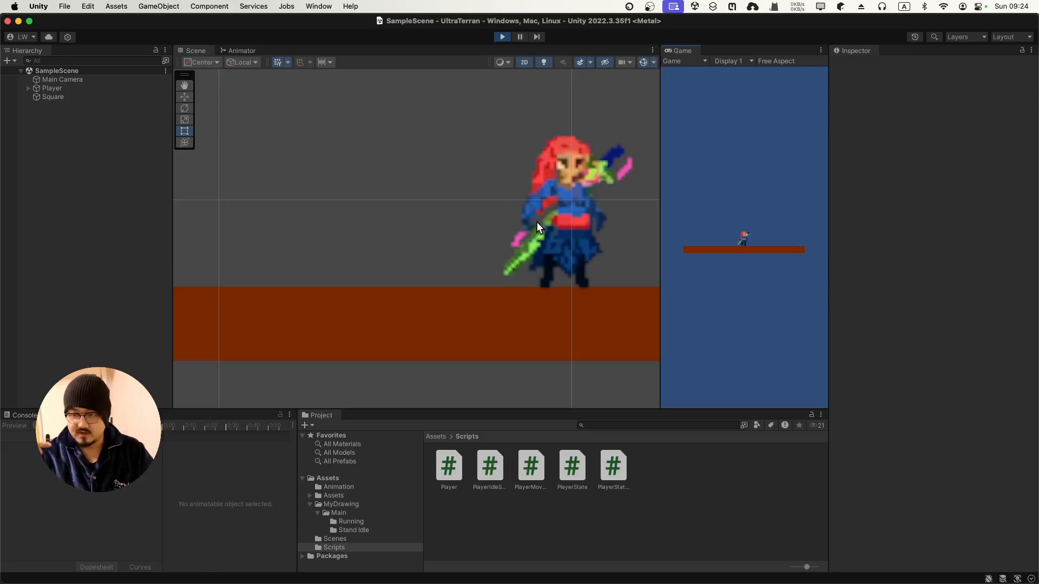
{"action": "key", "text": "ctrl+Up"}
{"action": "left_click", "coordinate": [477, 226]}
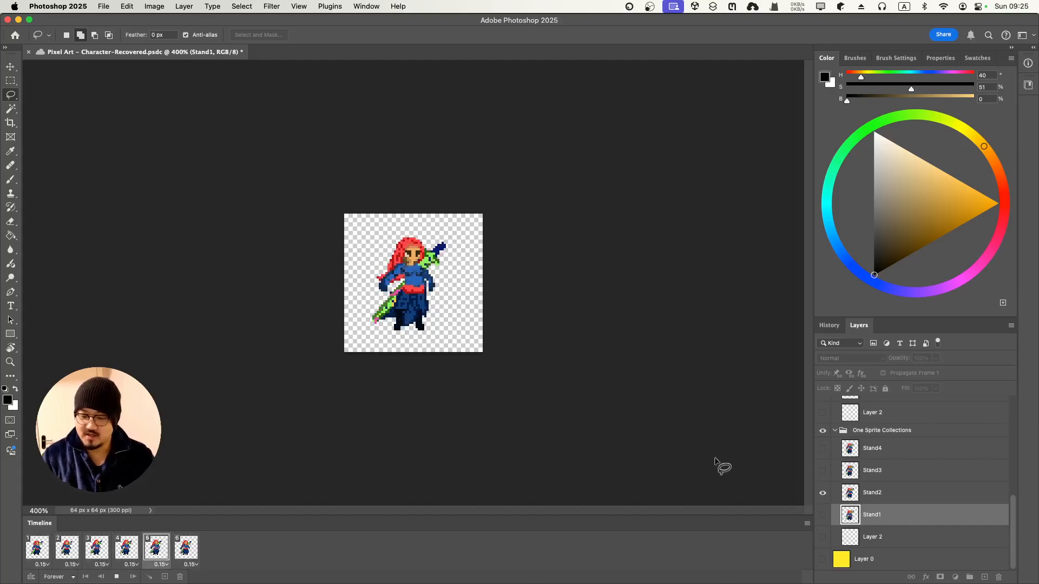
{"action": "key", "text": "ctrl+Right"}
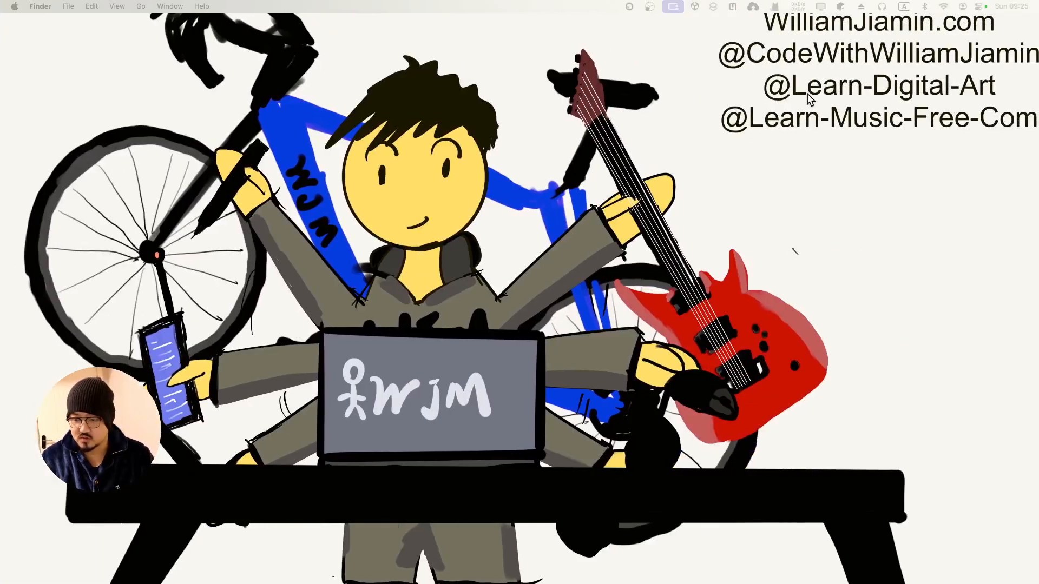
{"action": "key", "text": "ctrl+Left"}
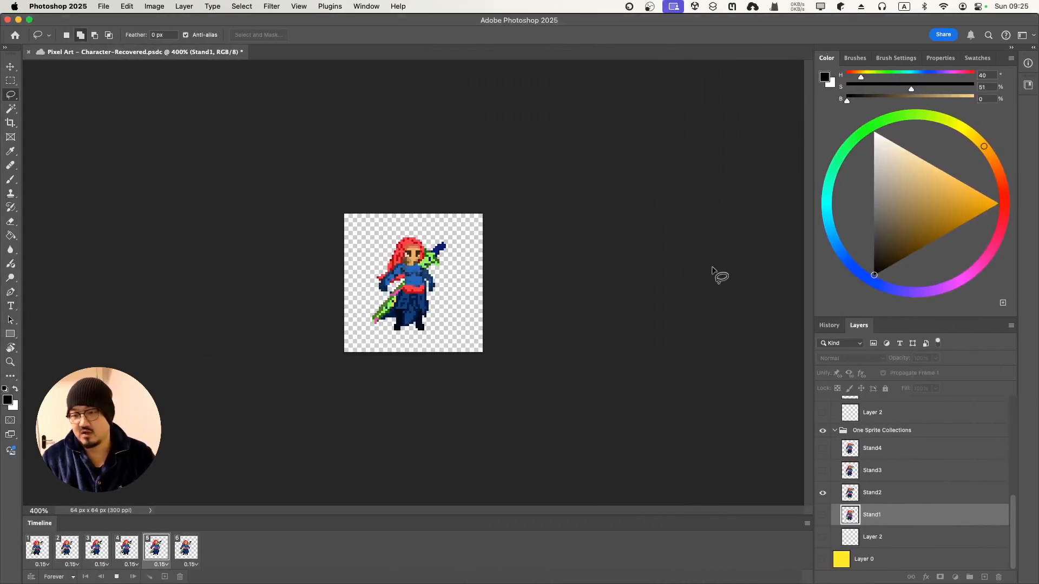